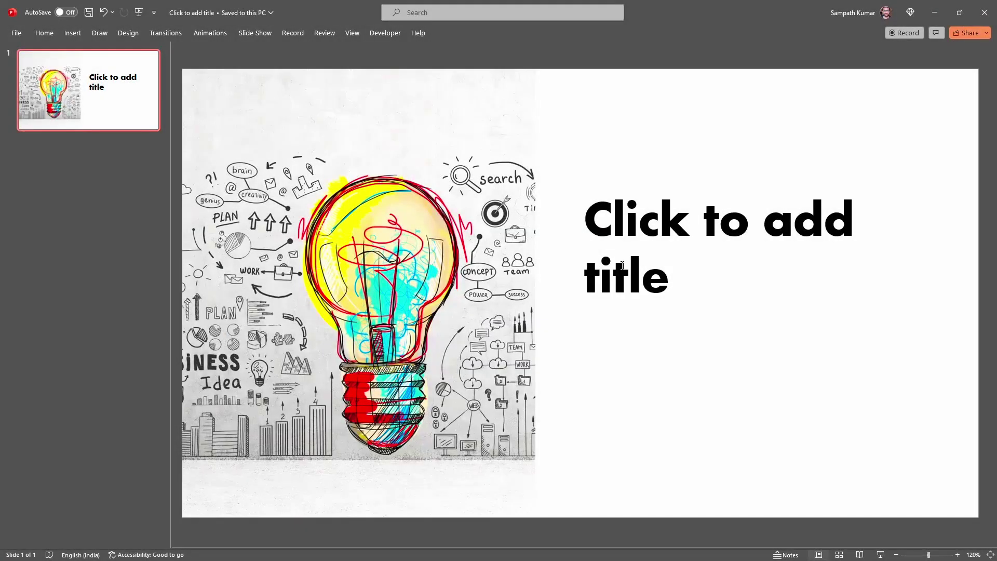
Step: Select all of the title text and open its Format Text Effects options
left_click(622, 266)
left_click_drag(671, 280, 605, 229)
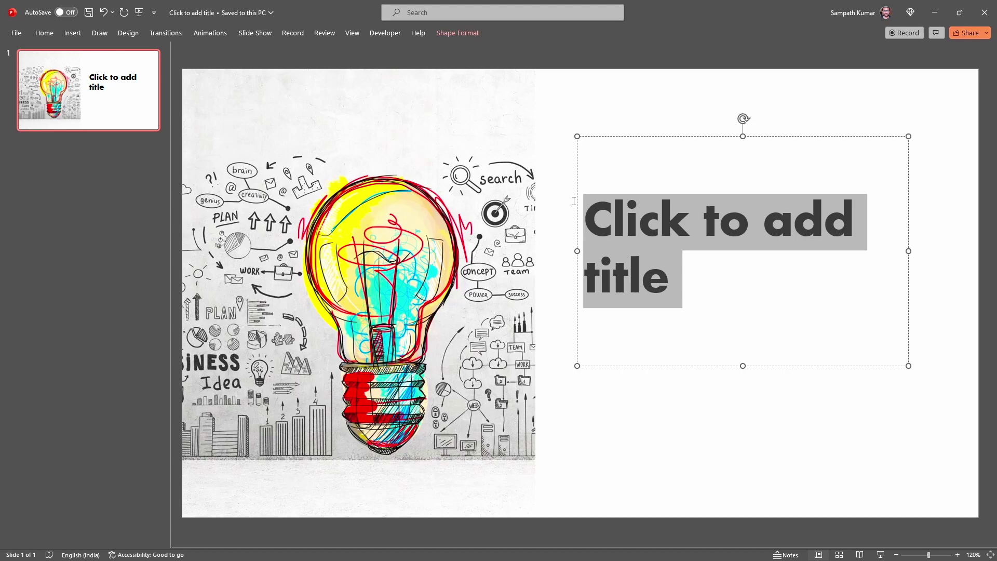
right_click(601, 217)
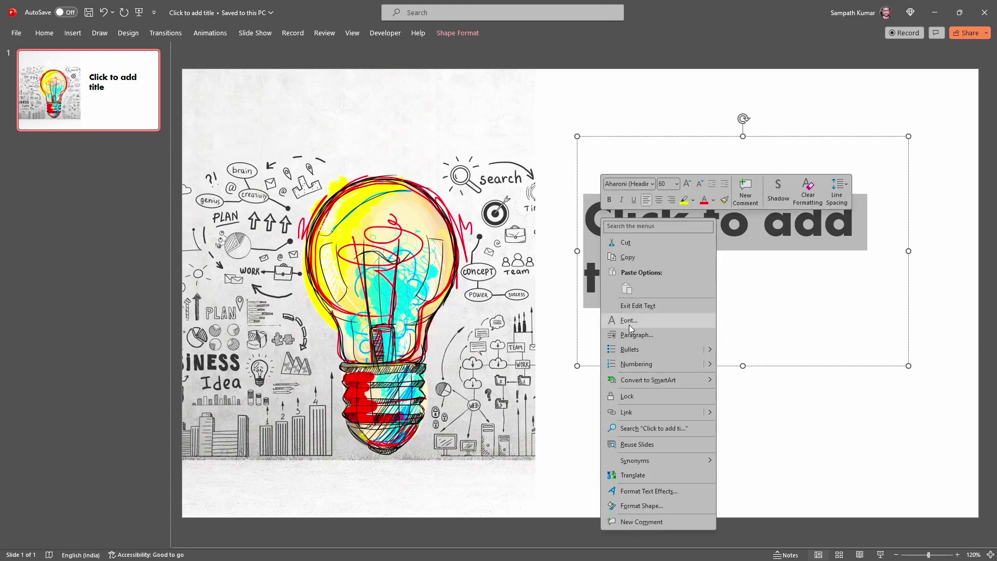
left_click(643, 490)
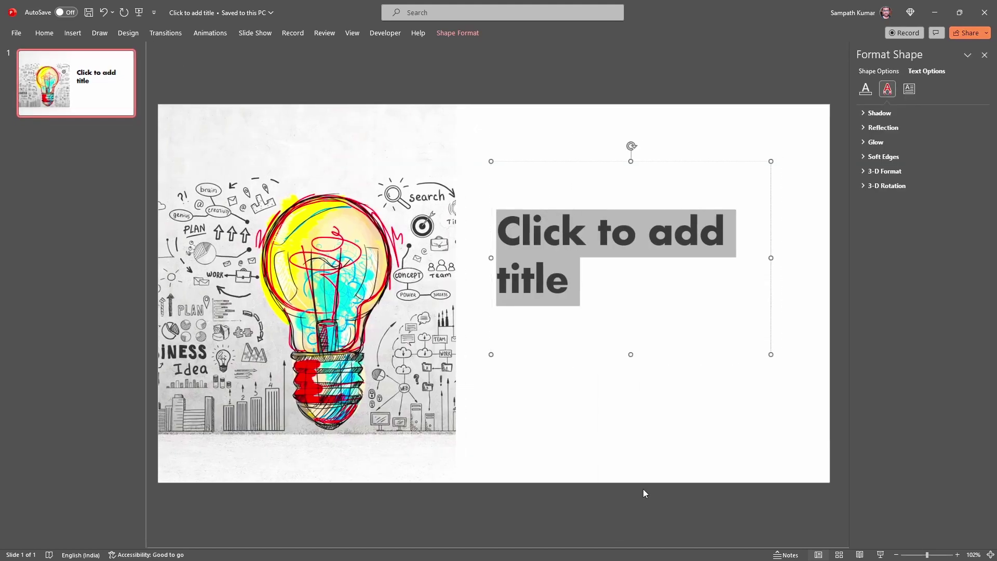
Step: Switch the title text fill to Gradient fill under Text Fill & Outline
left_click(864, 90)
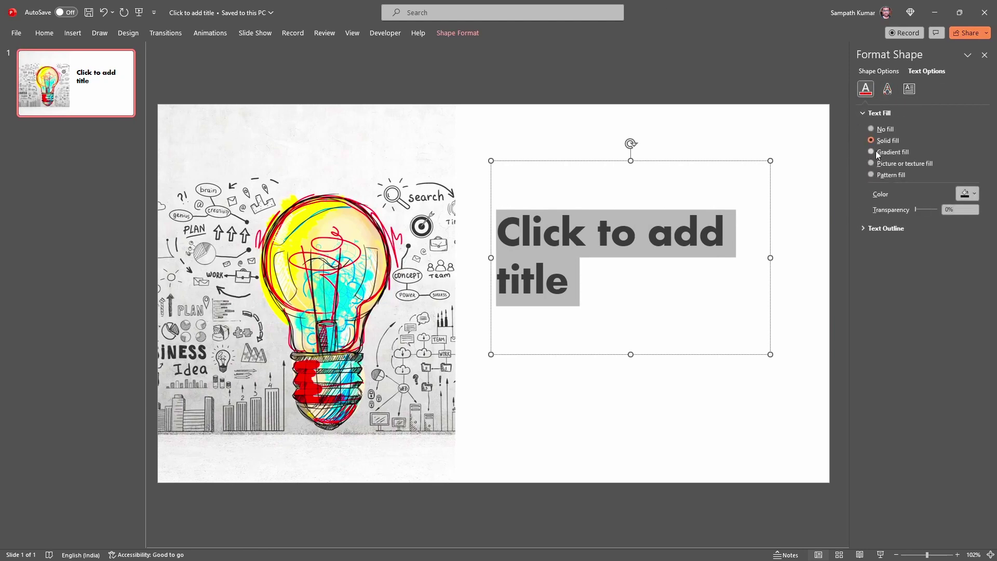
left_click(876, 151)
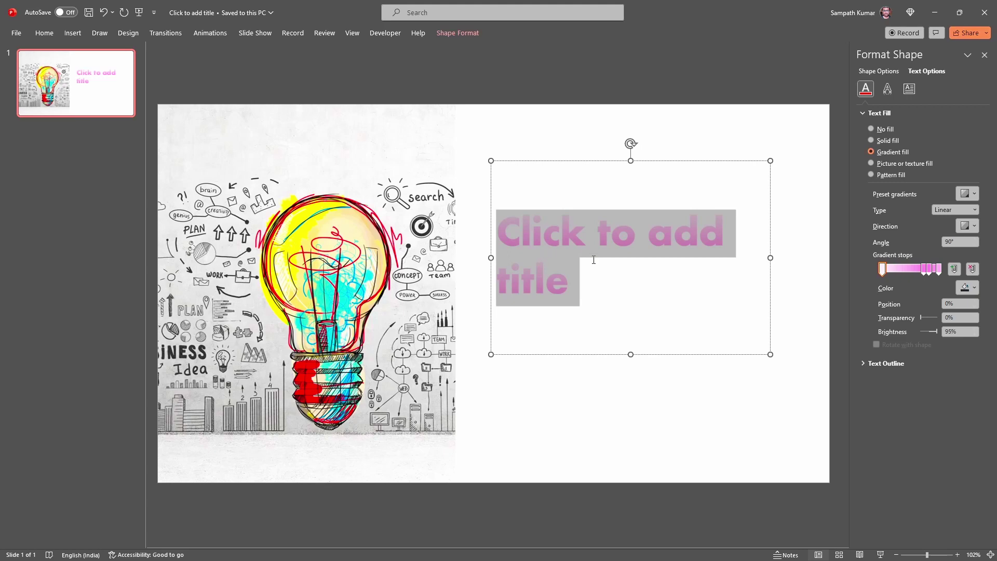
Step: Apply the green preset gradient to the title text, keeping the Radial type
left_click(974, 194)
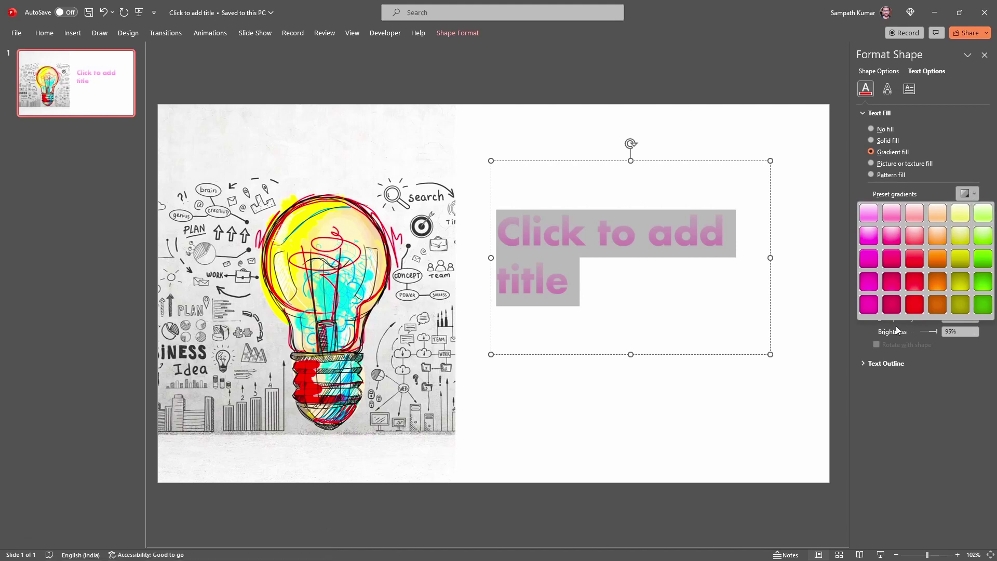
left_click(891, 306)
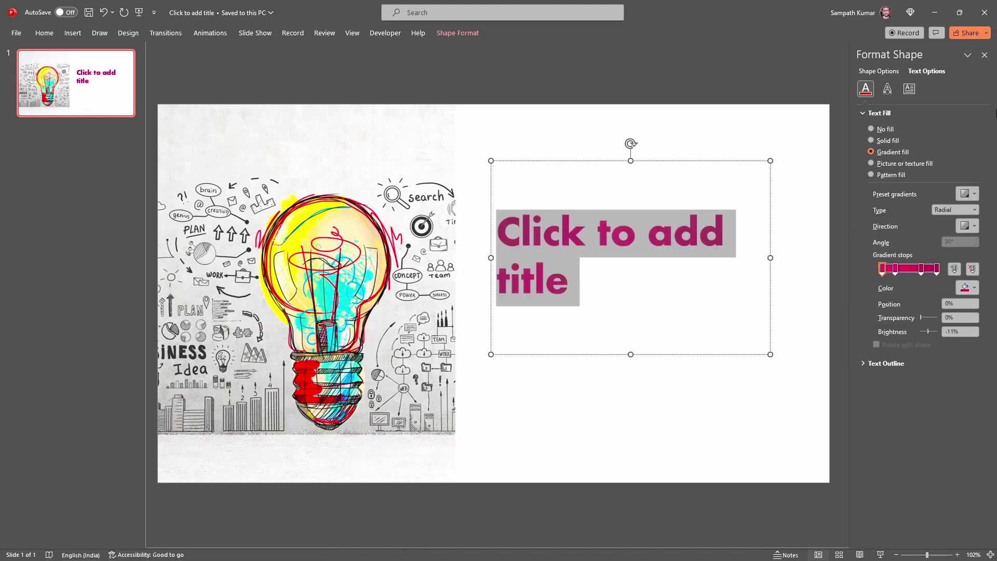
left_click(975, 195)
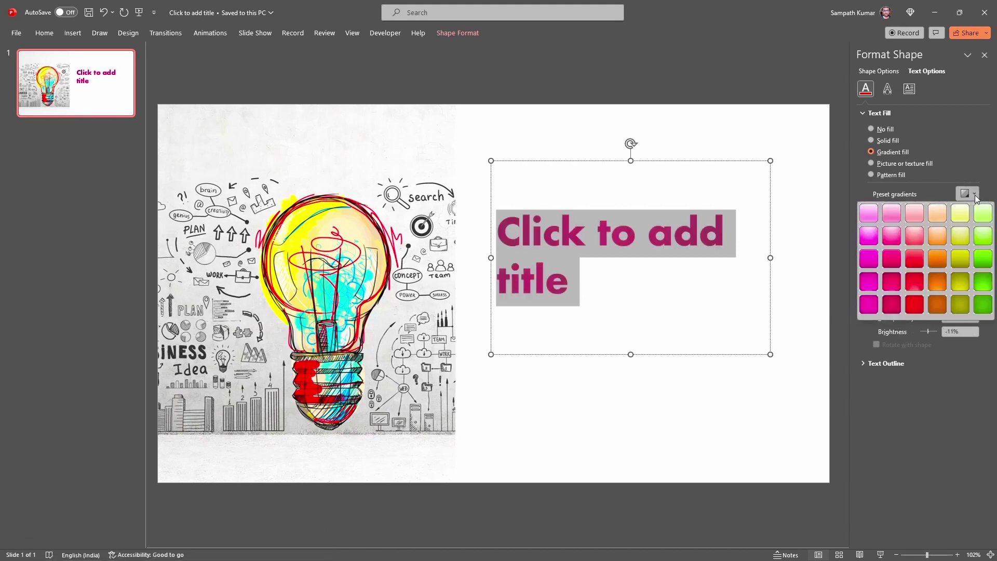
left_click(983, 306)
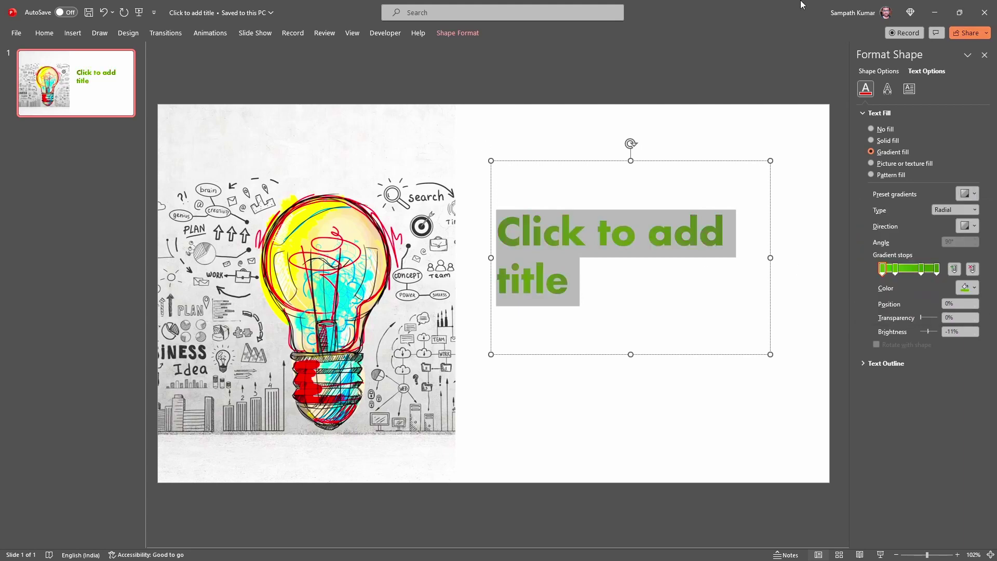
left_click(975, 211)
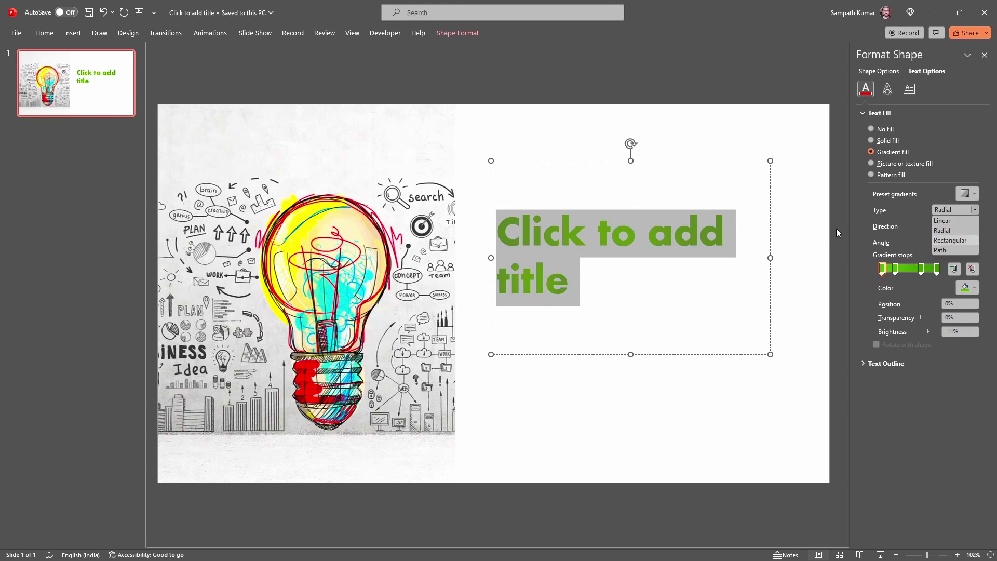
left_click(974, 228)
left_click(974, 228)
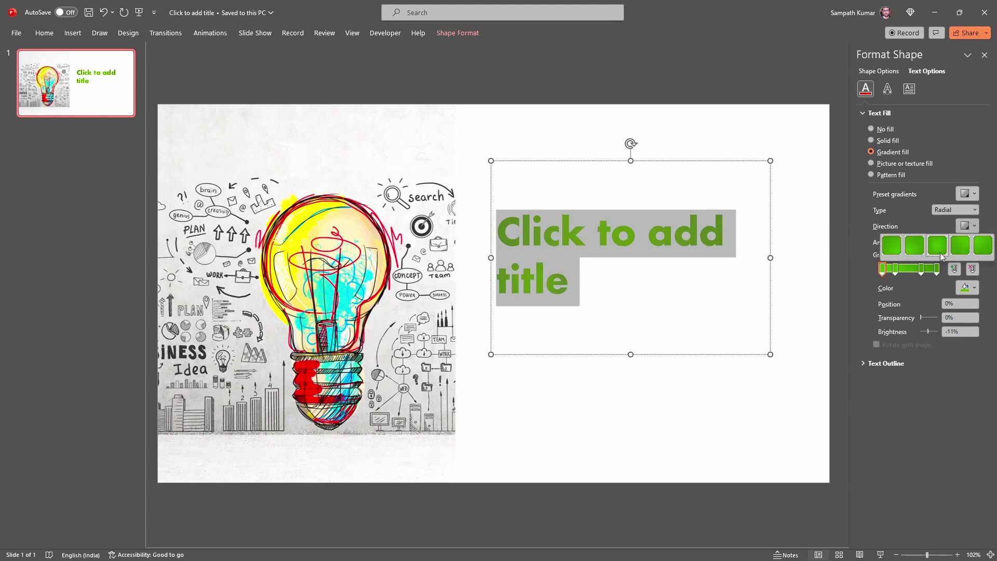
Step: Remove the second gradient stop, add a new stop at 34%, and reselect the first stop
left_click(852, 250)
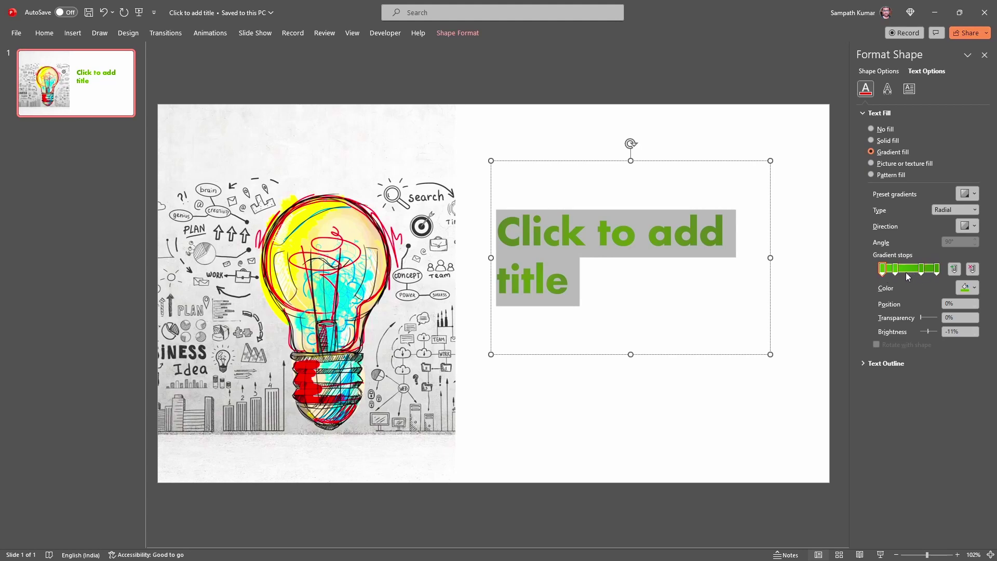
left_click(897, 269)
left_click(971, 272)
left_click(953, 270)
left_click(882, 269)
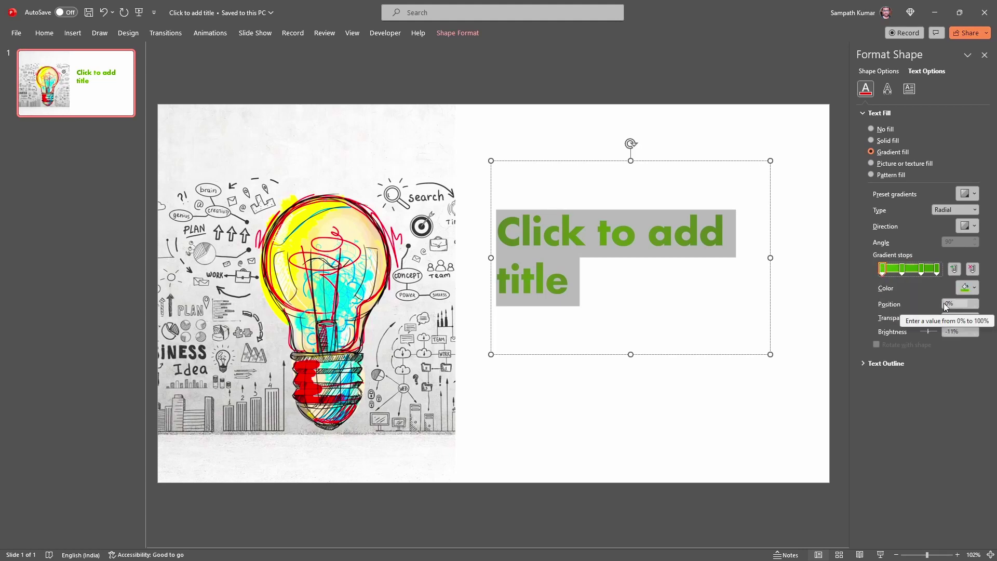
left_click(903, 269)
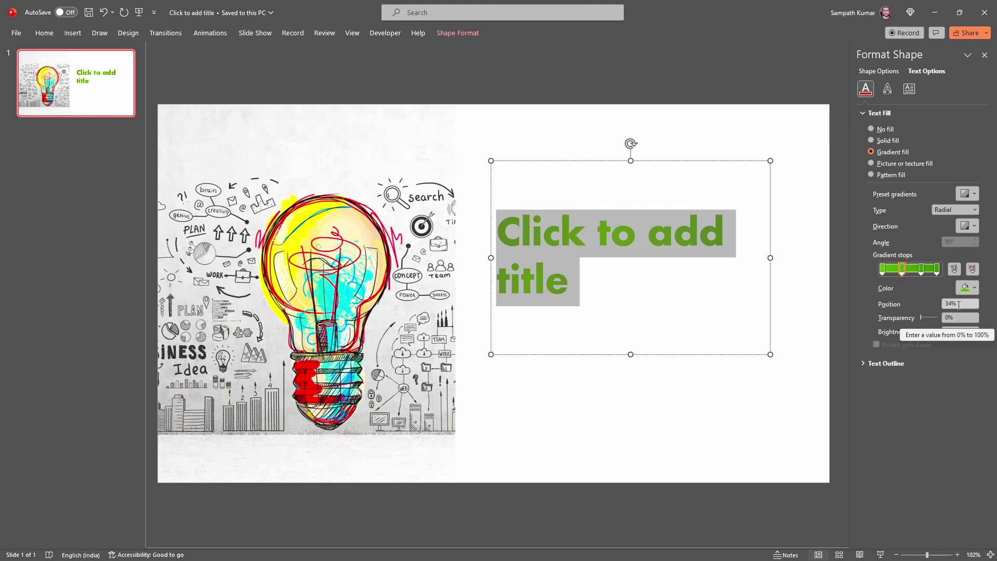
left_click(881, 270)
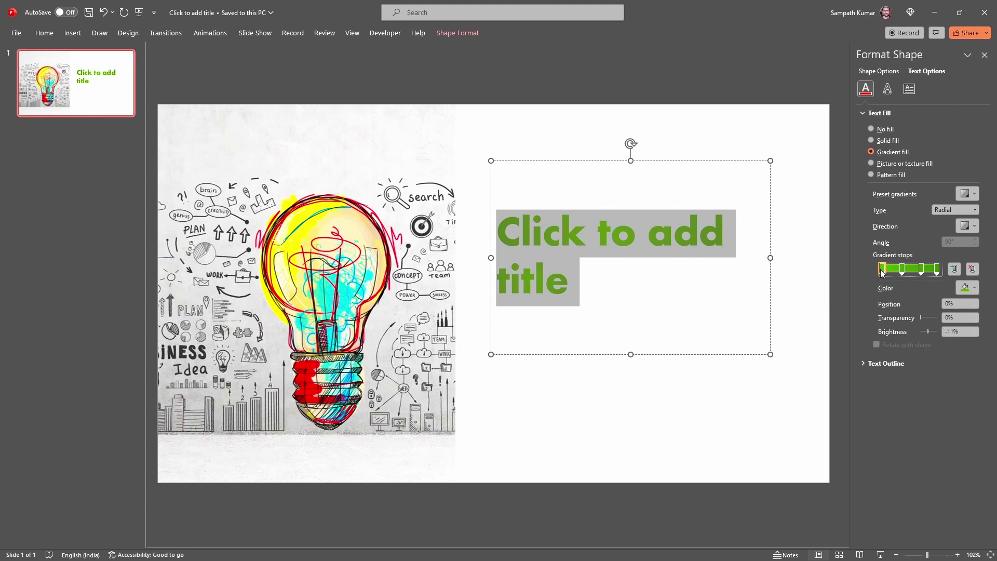
left_click(979, 288)
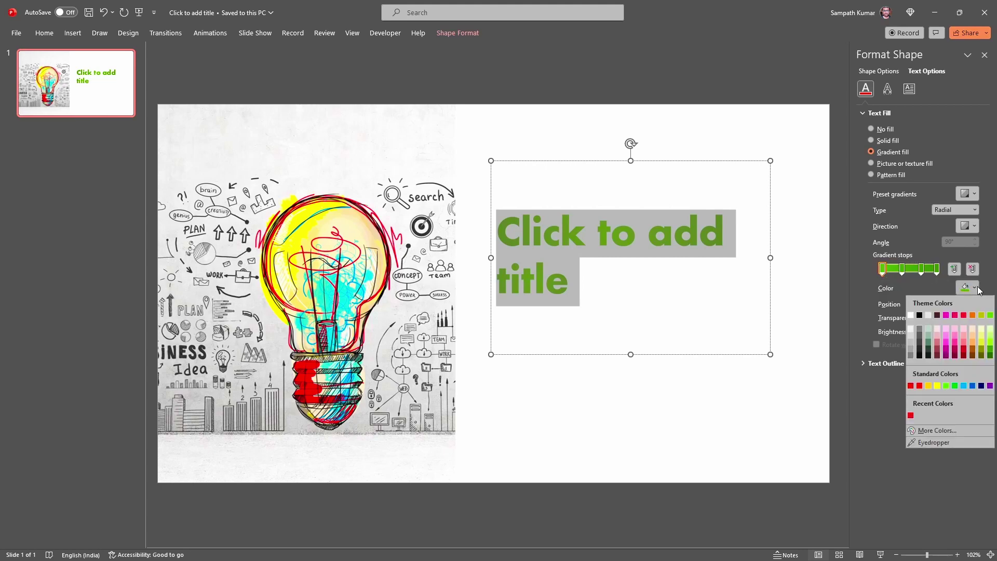
Step: Make the first gradient stop Dark Blue and set the direction to From Top Left
left_click(981, 386)
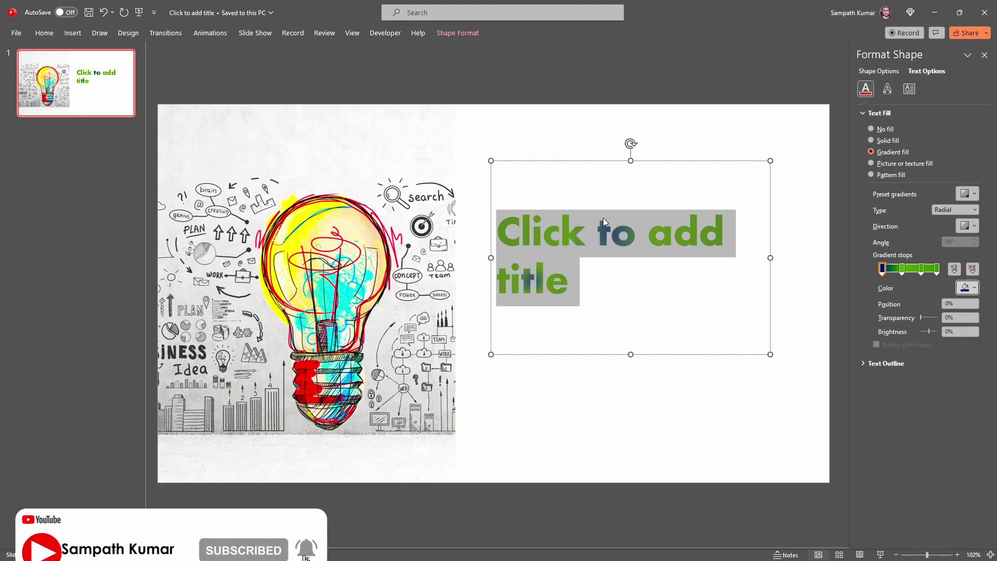
left_click(969, 227)
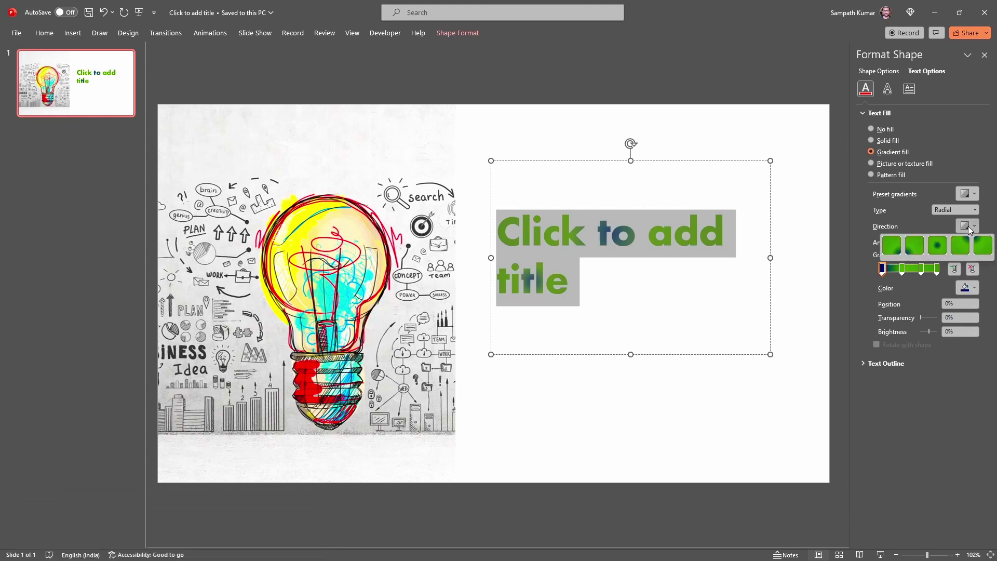
left_click(983, 245)
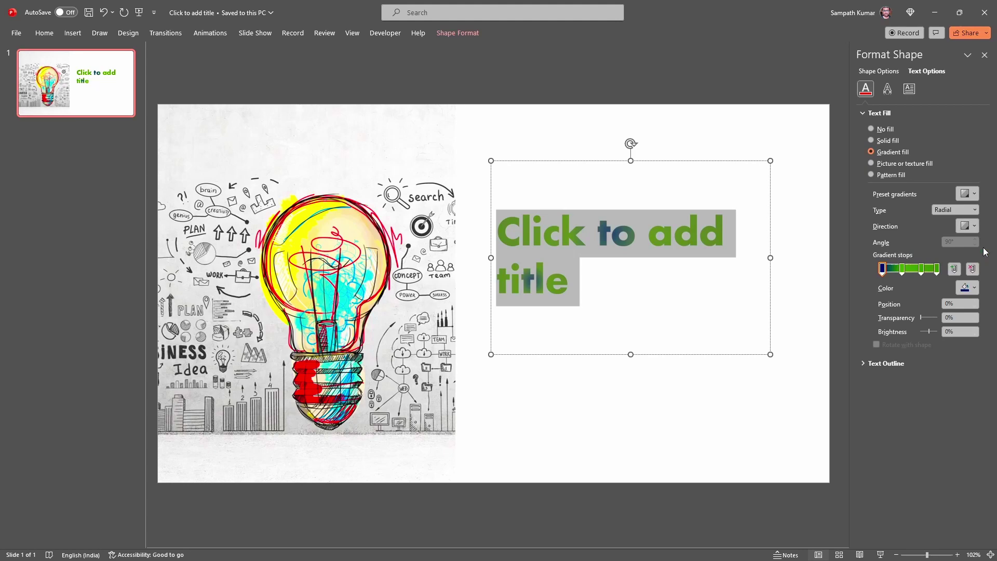
left_click(902, 269)
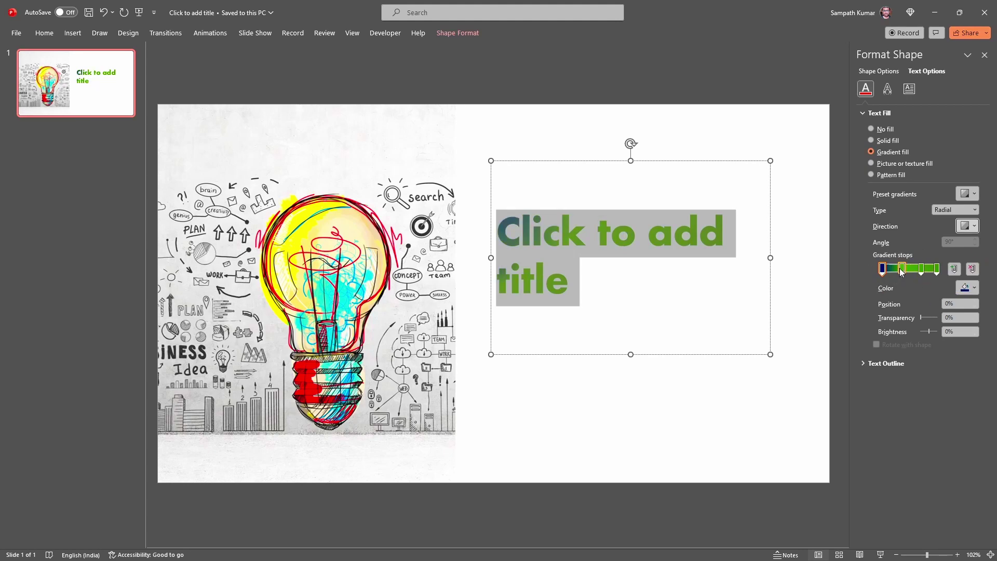
left_click(901, 270)
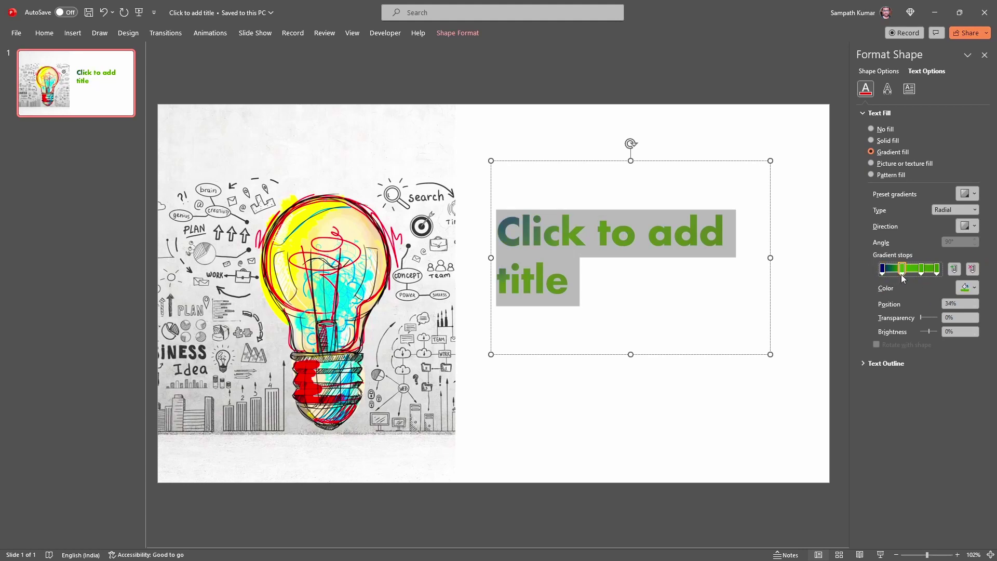
left_click(976, 289)
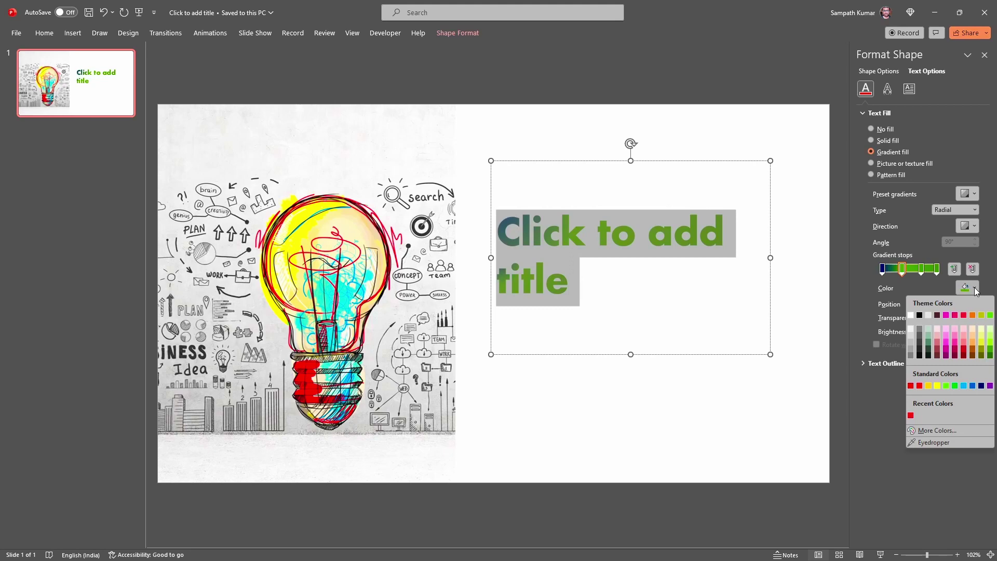
Step: Colour the 34% stop magenta, the 69% stop green and the last stop Light Blue
left_click(947, 315)
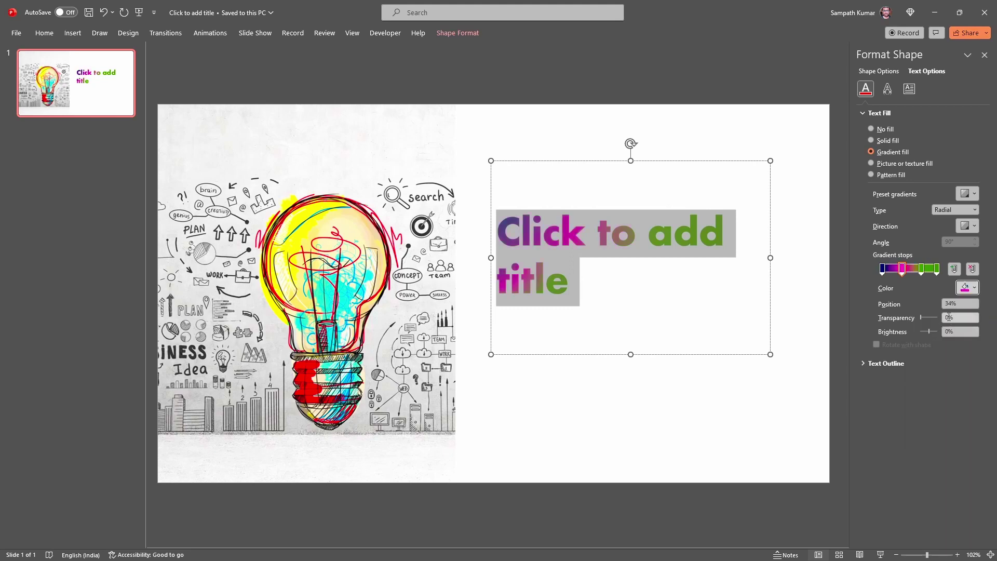
left_click(922, 269)
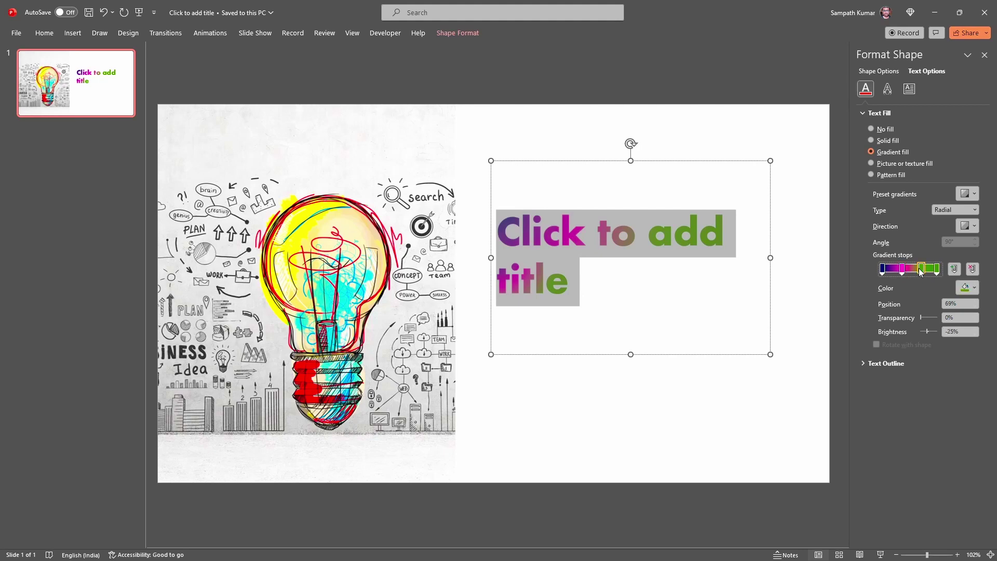
left_click(976, 290)
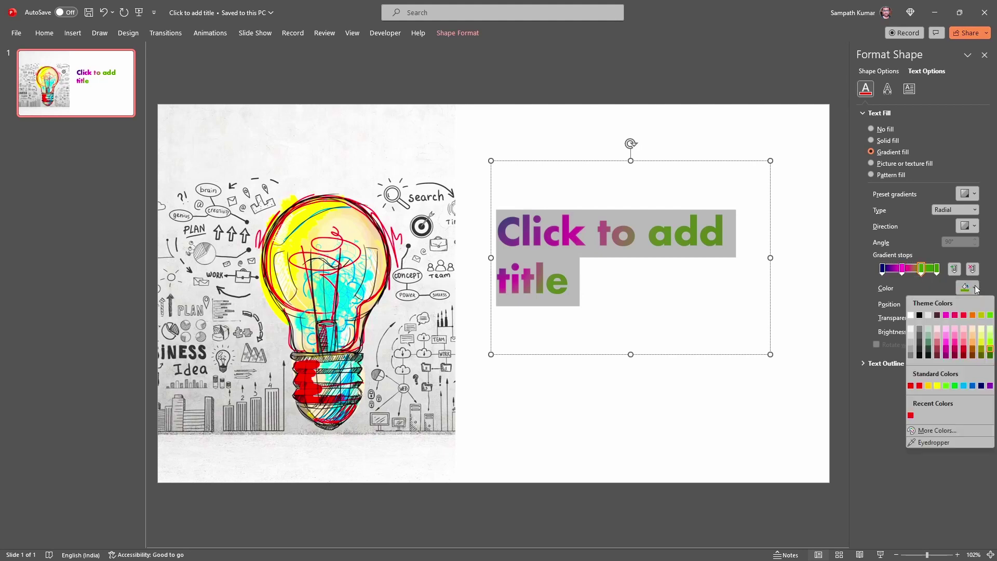
left_click(990, 316)
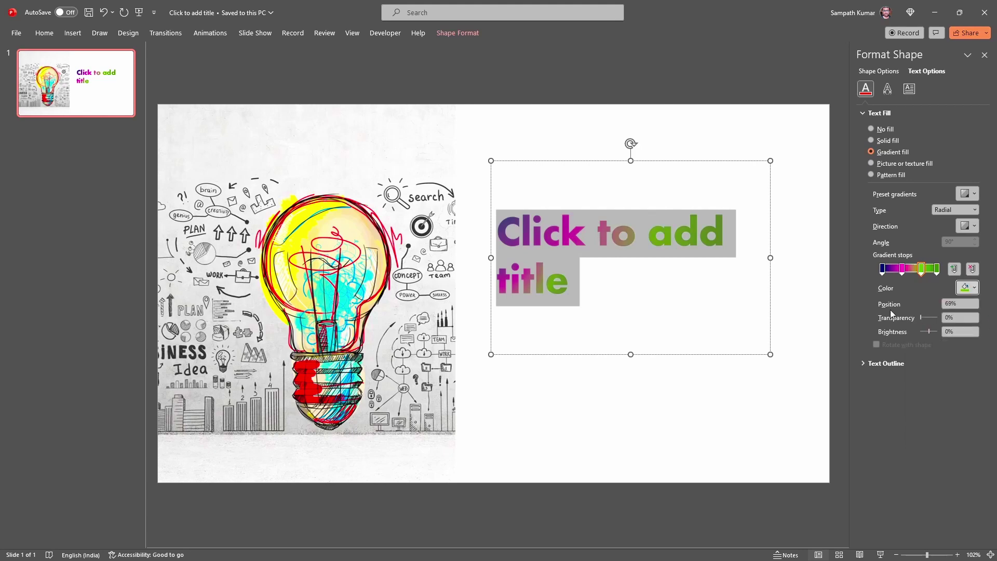
left_click(938, 270)
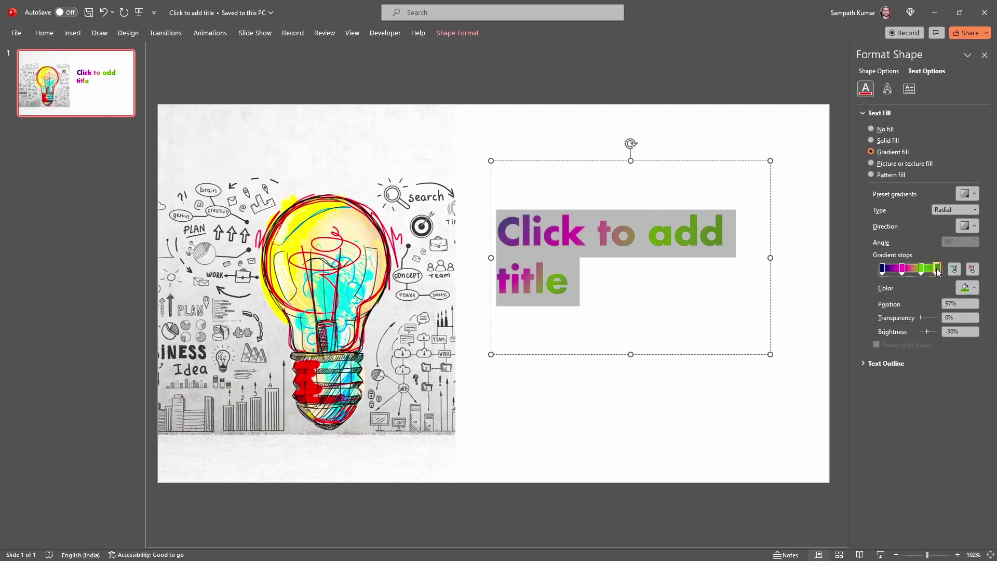
left_click(975, 289)
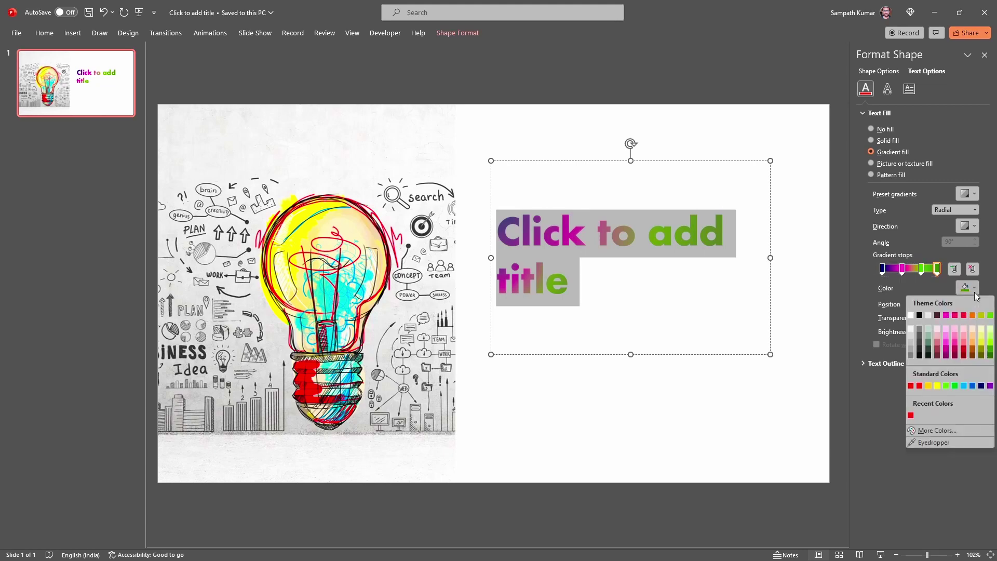
left_click(963, 386)
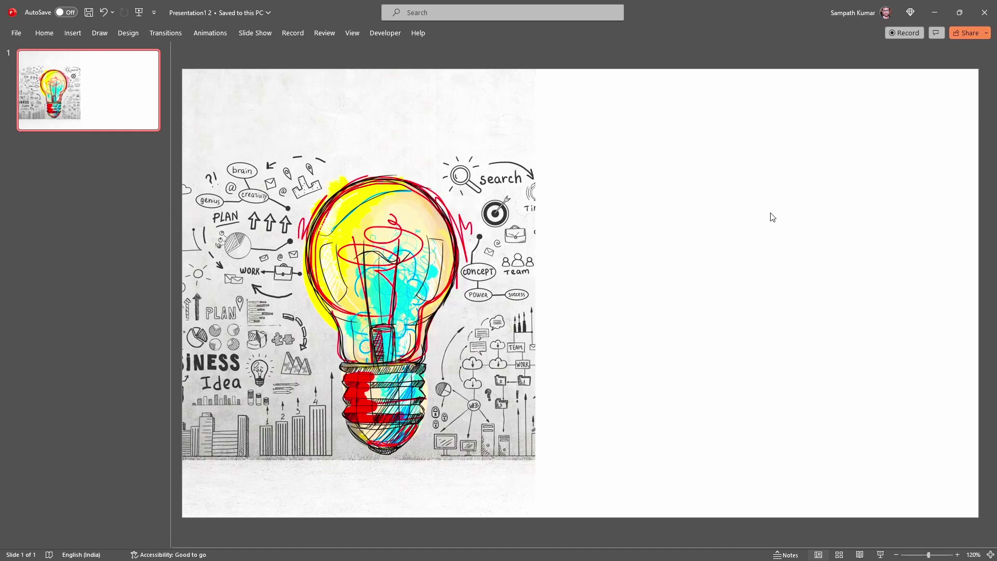
Step: Insert black WordArt 'Your text here' and move it to the slide's right half
left_click(70, 31)
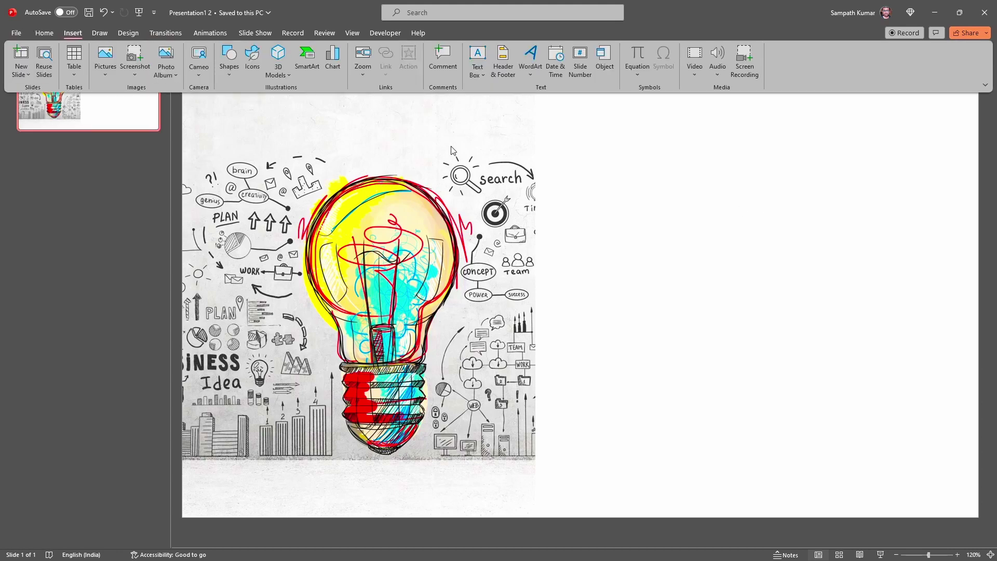
left_click(533, 56)
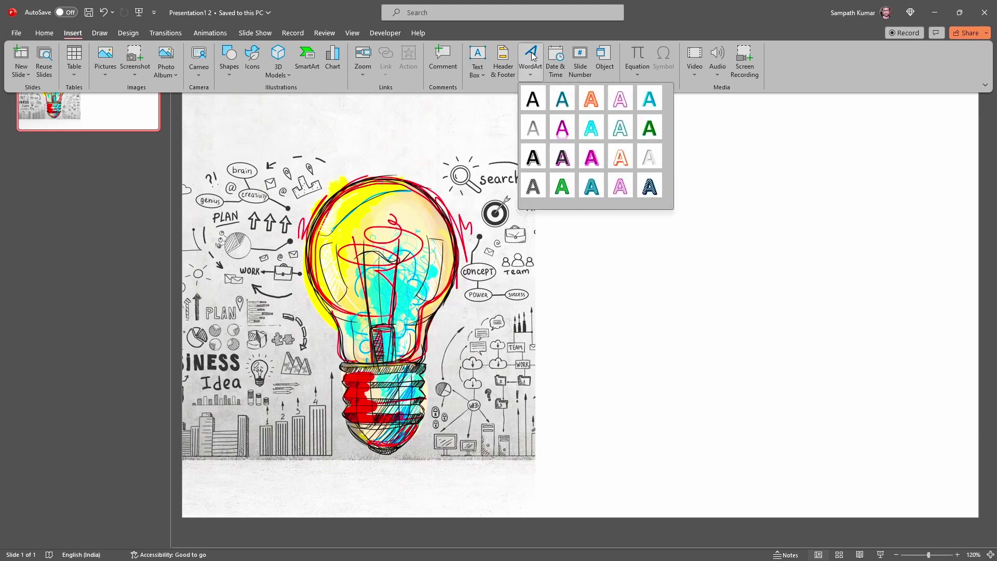
left_click(532, 101)
left_click(557, 263)
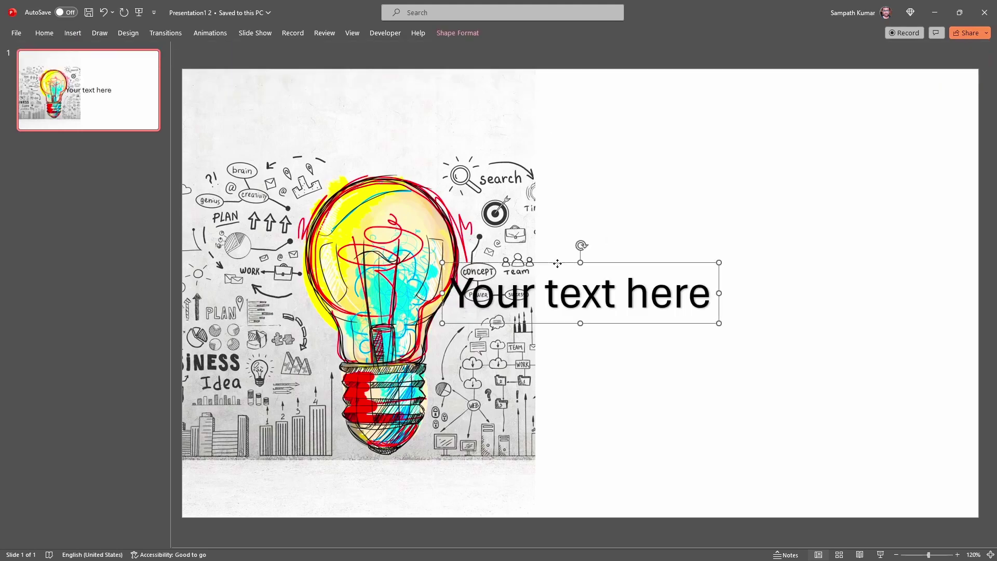
left_click_drag(557, 263, 701, 236)
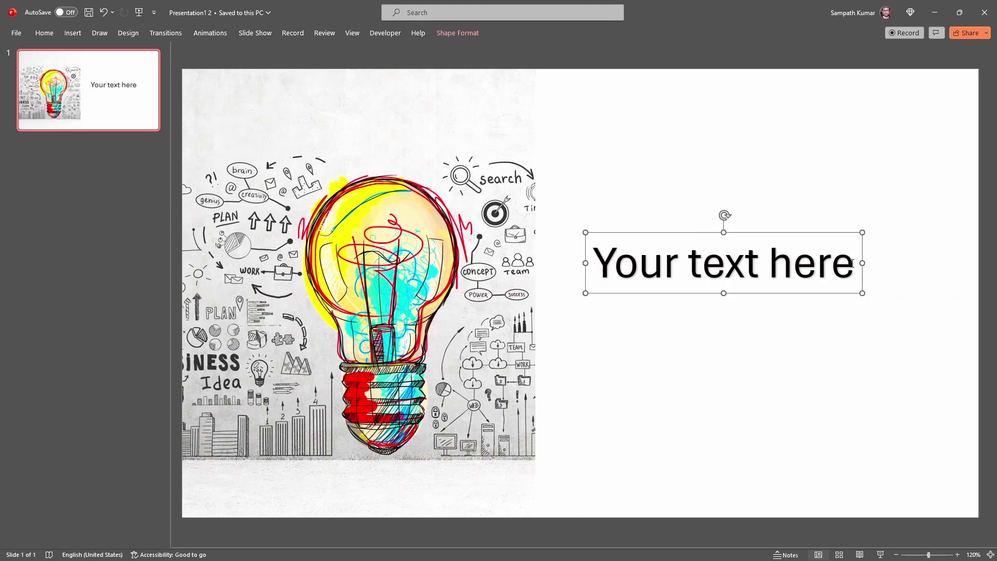
left_click_drag(852, 263, 592, 263)
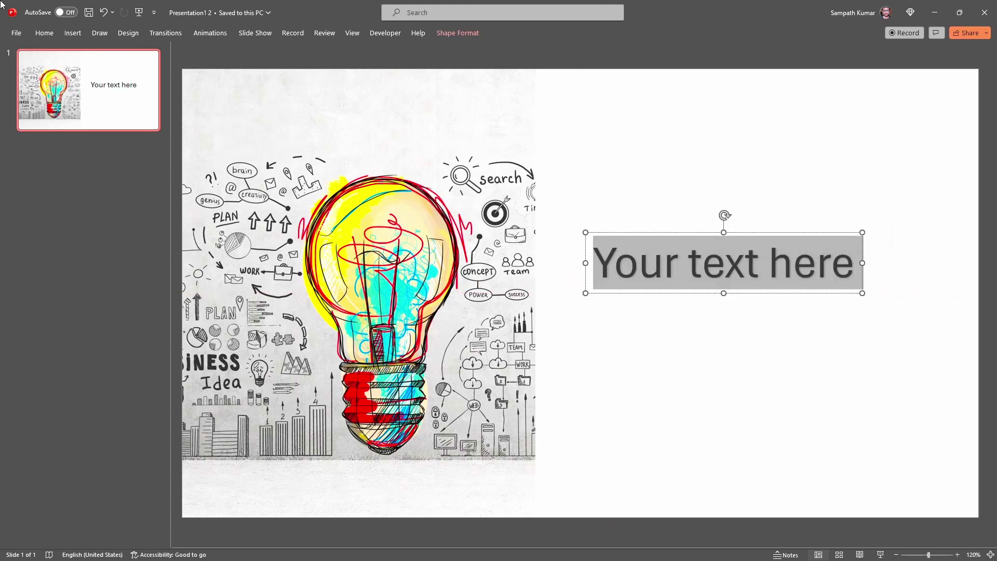
Step: Set the WordArt text font size to 80 pt
left_click(55, 32)
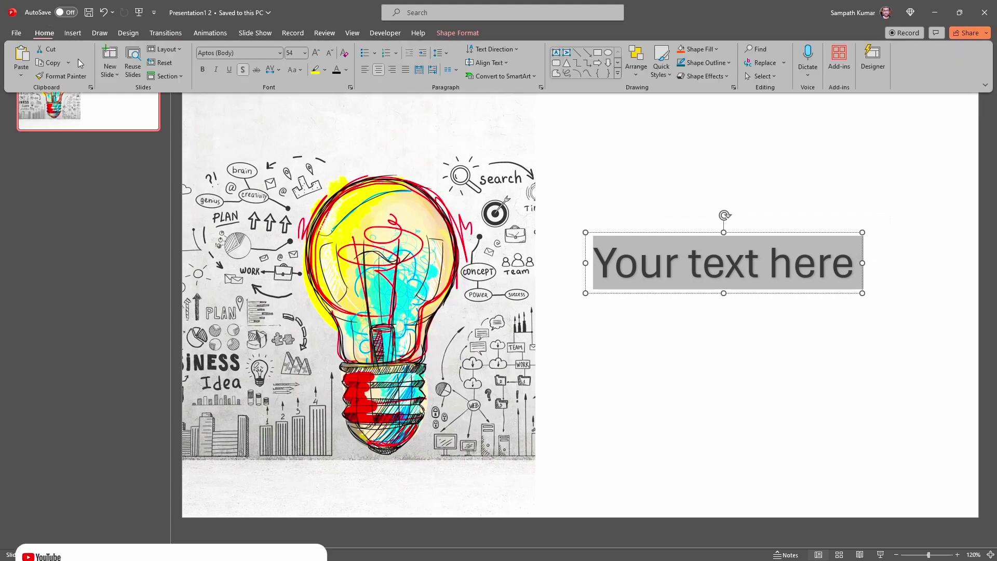
left_click(295, 53)
type("80")
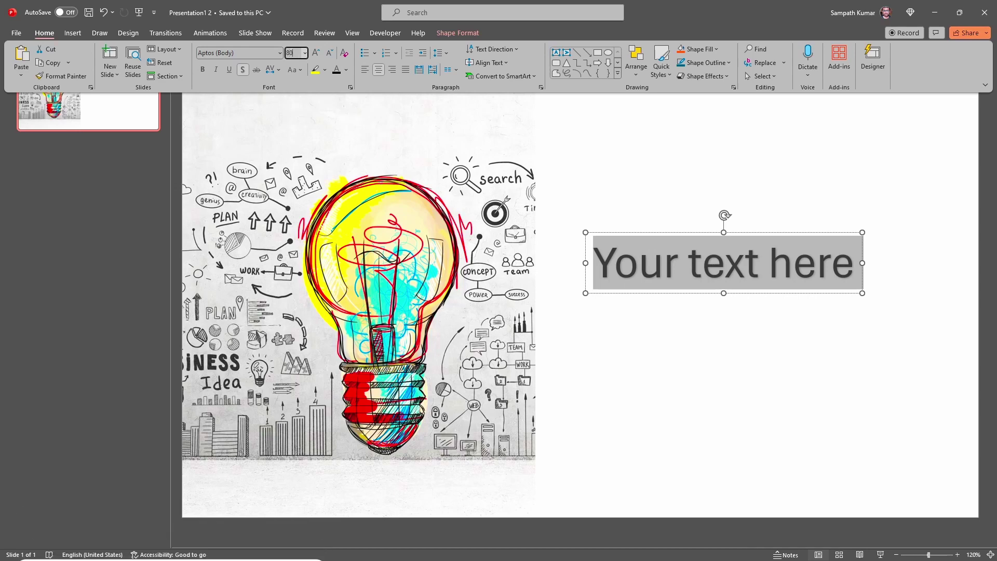
key("Return")
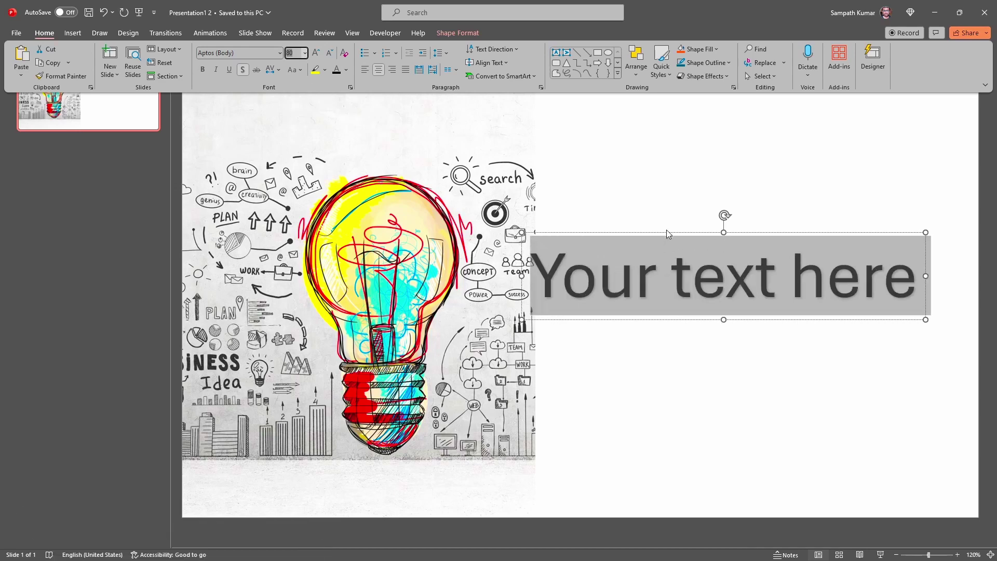
left_click(685, 232)
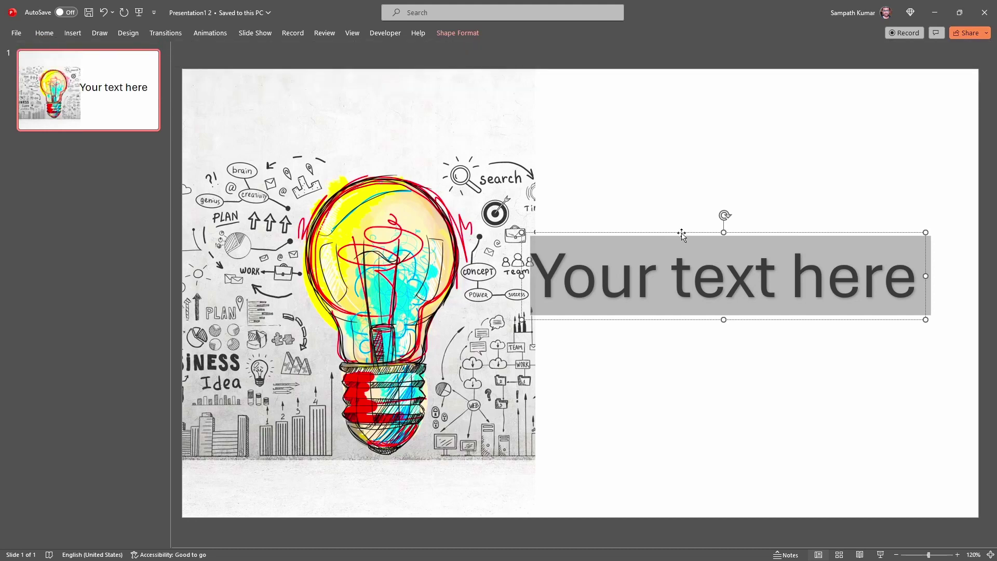
left_click(706, 230)
left_click(712, 225)
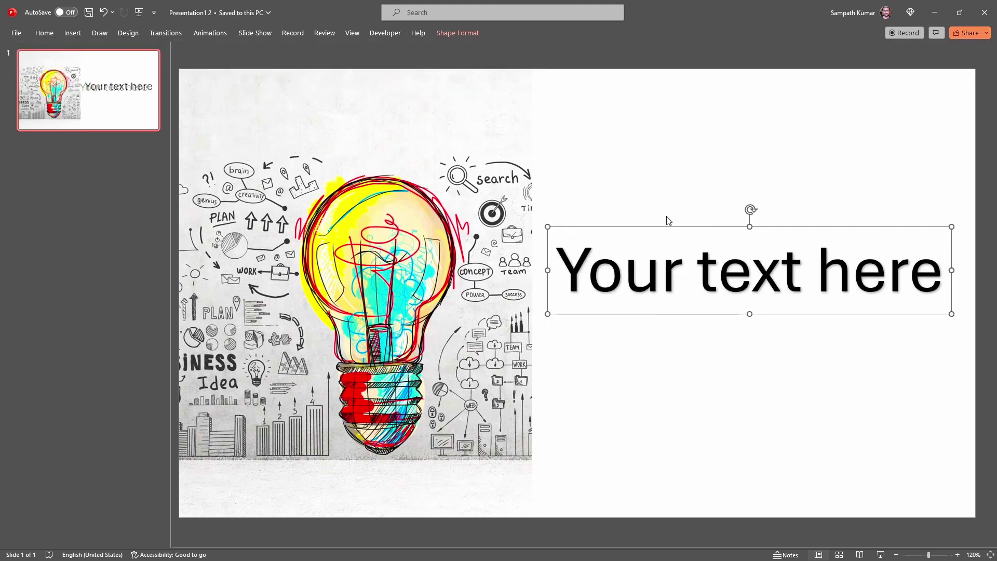
Step: Draw a rectangle shape covering the WordArt text
left_click(75, 34)
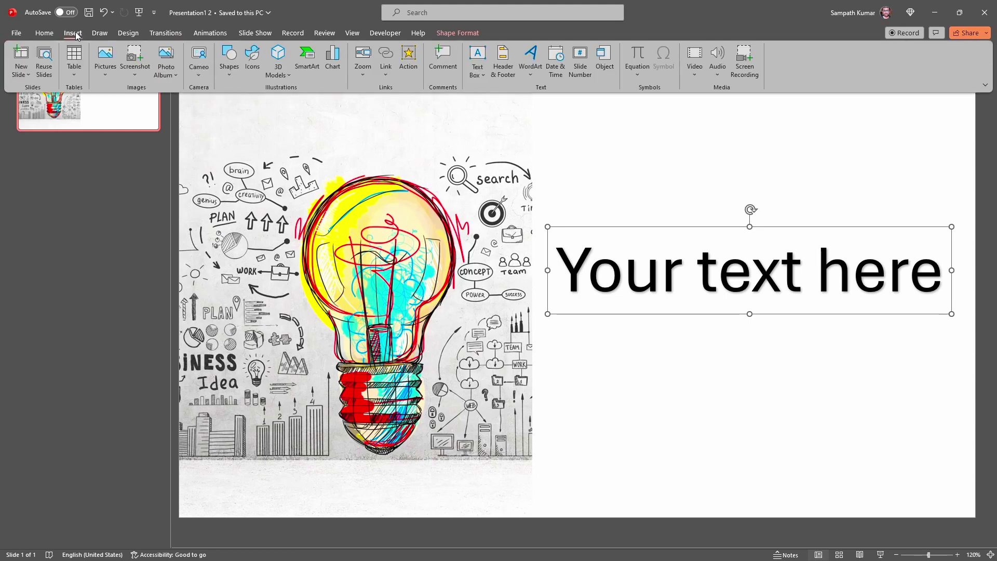
left_click(230, 57)
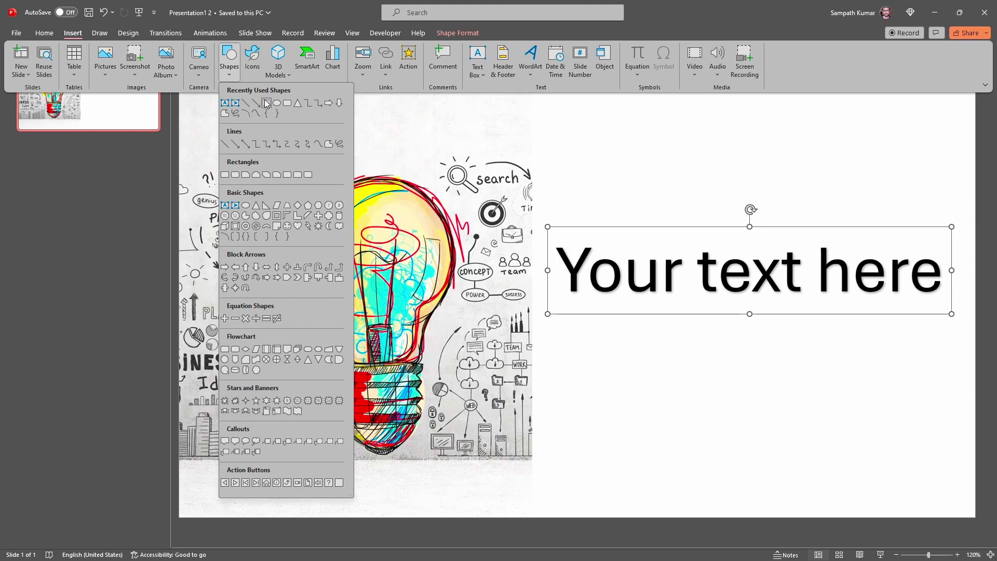
left_click(266, 102)
left_click_drag(532, 181, 972, 360)
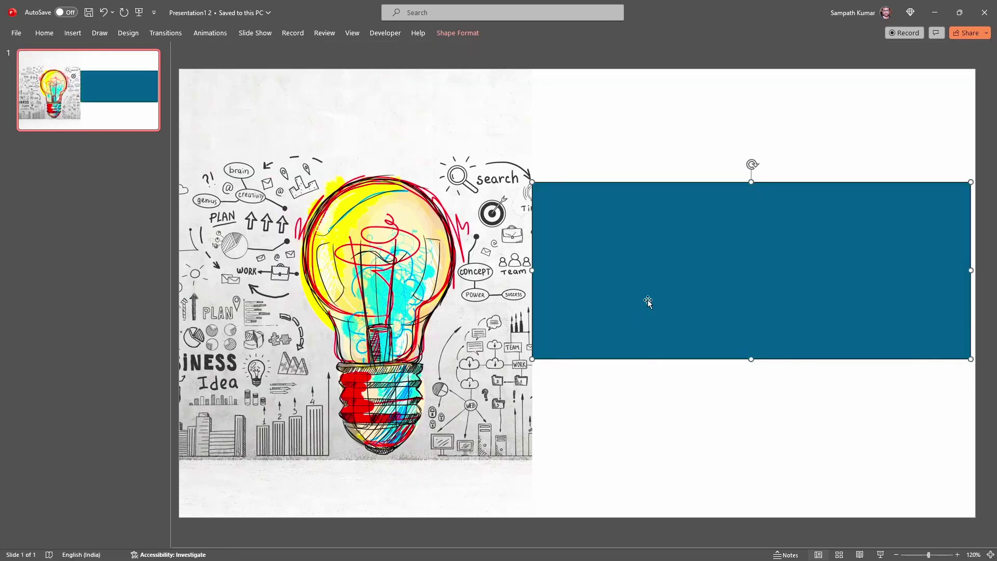
Step: Send the blue rectangle to the back and select it together with the WordArt
right_click(644, 255)
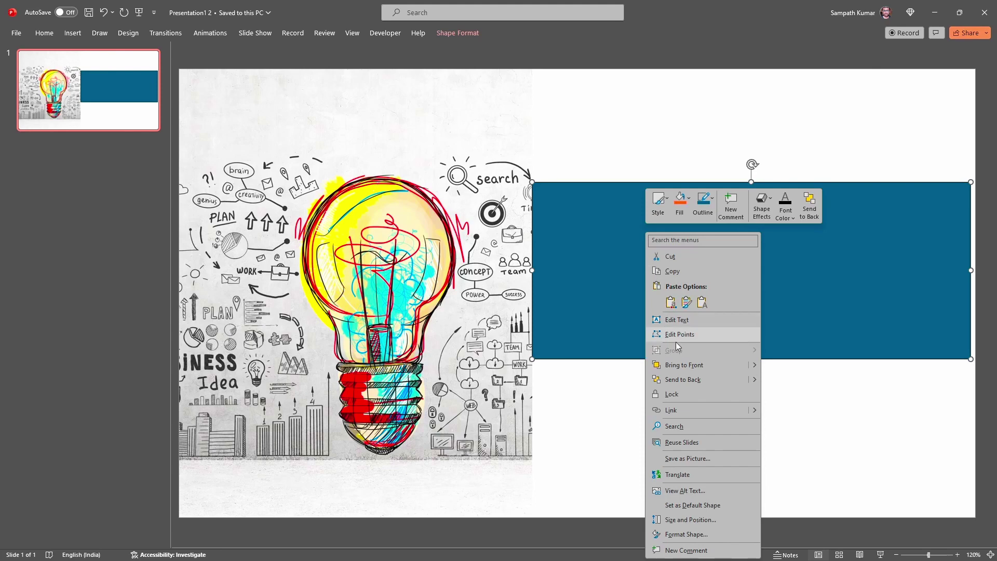
left_click(692, 379)
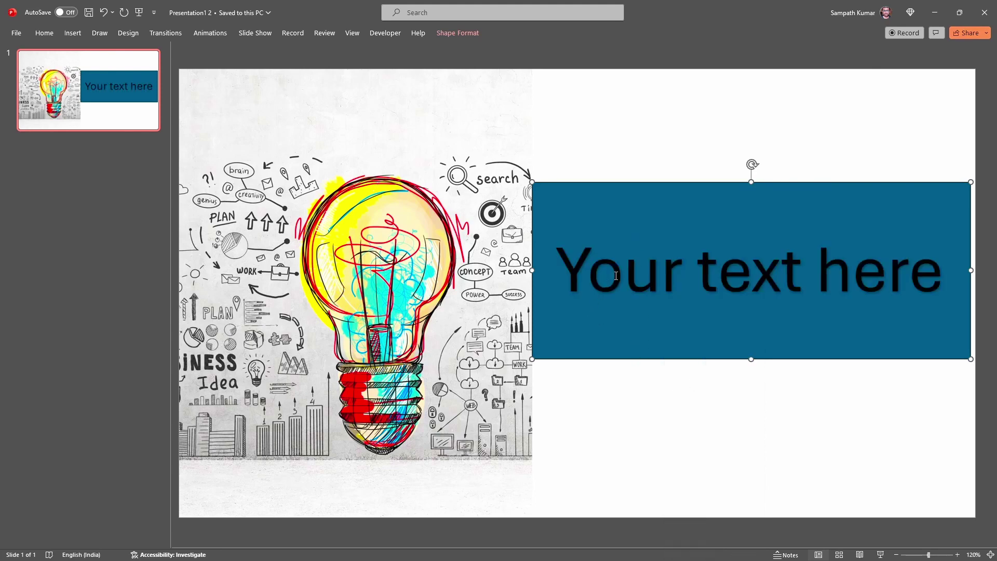
left_click(572, 311)
left_click(571, 312)
left_click(572, 312)
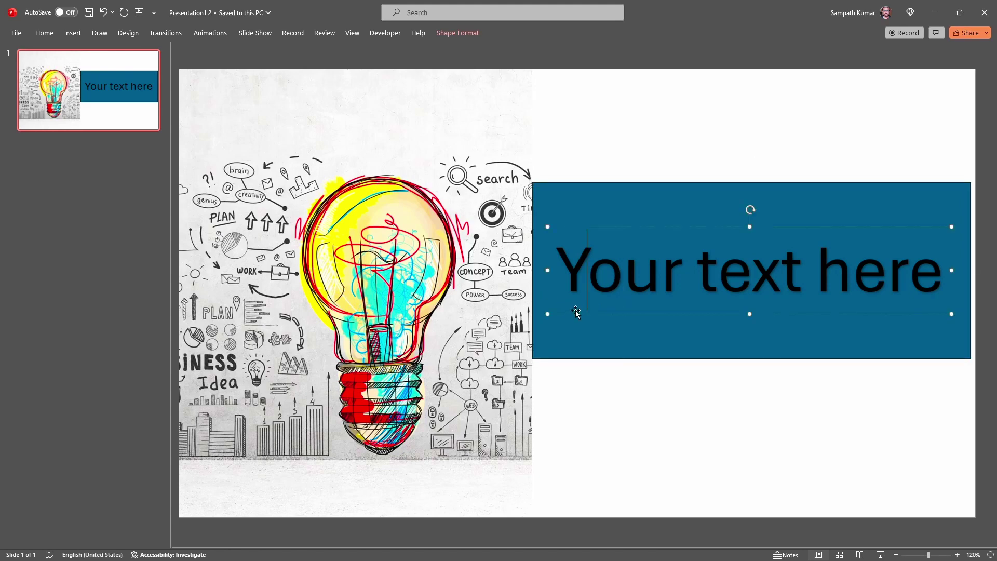
left_click(562, 351, "shift")
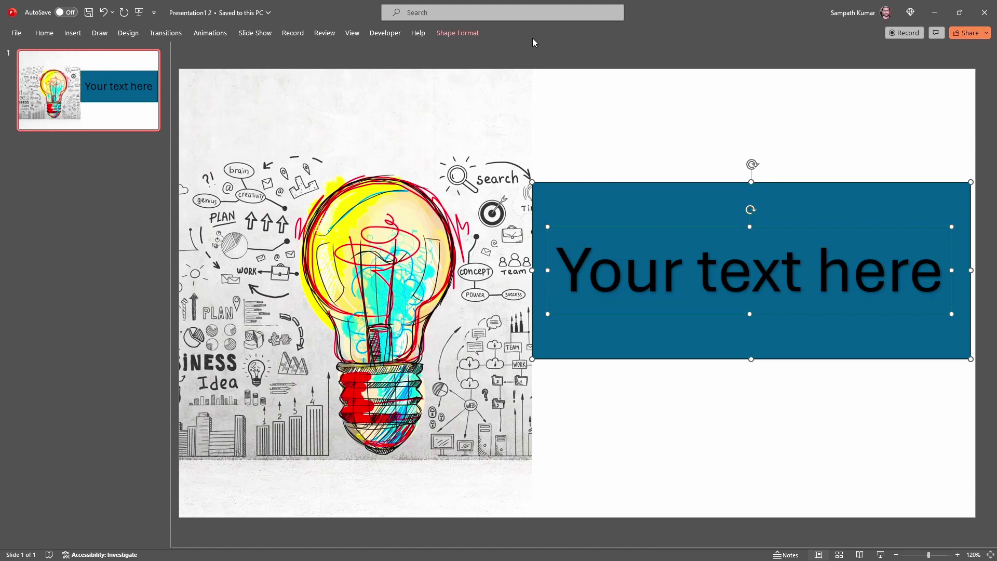
Step: Merge the WordArt and rectangle using Shape Format's Merge Shapes > Intersect
left_click(459, 34)
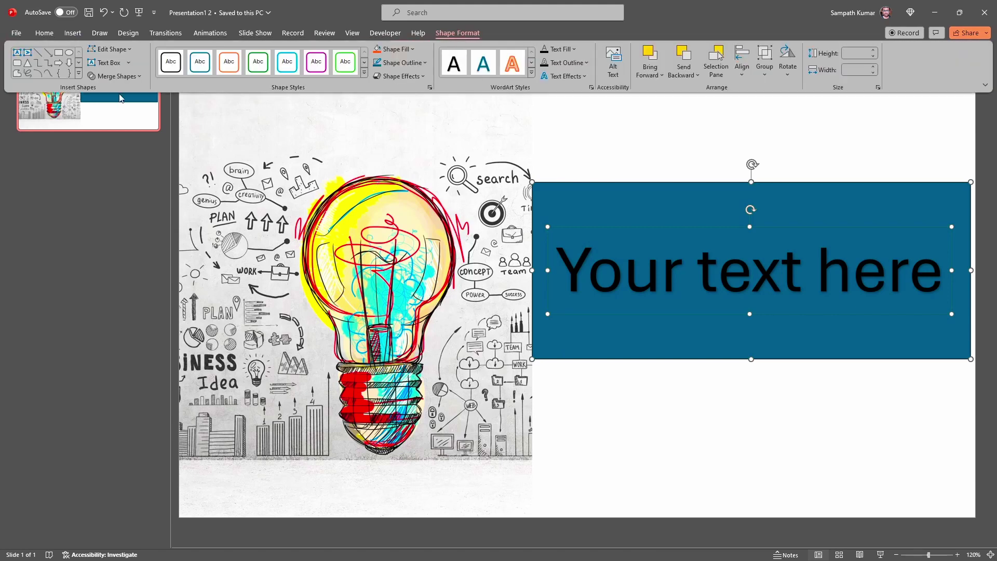
left_click(125, 77)
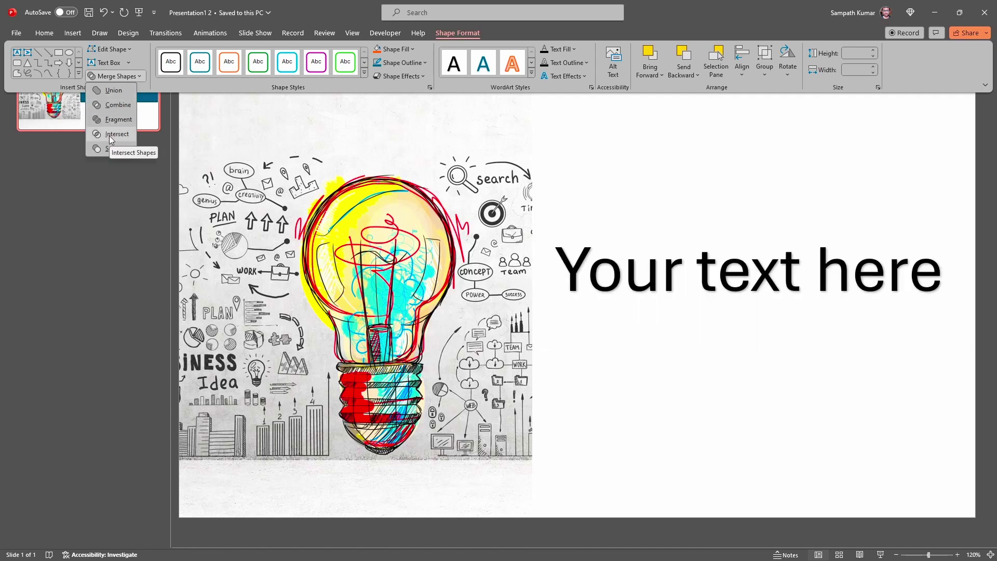
left_click(109, 135)
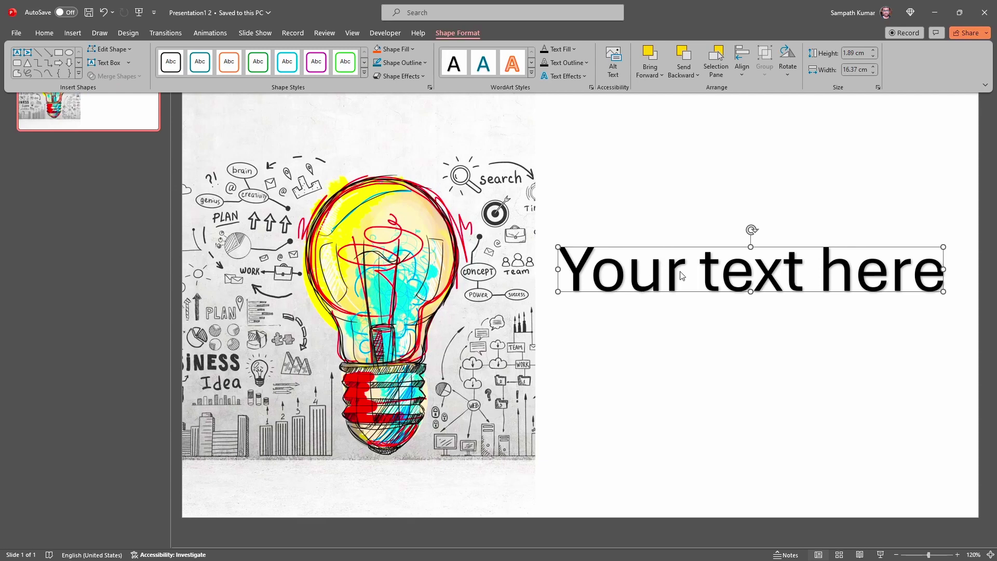
key("Escape")
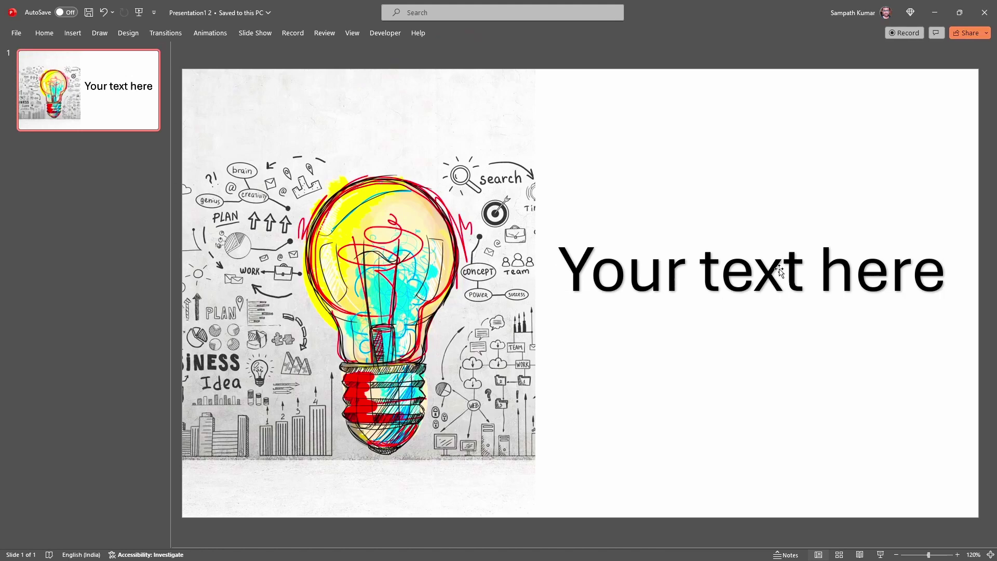
left_click(780, 270)
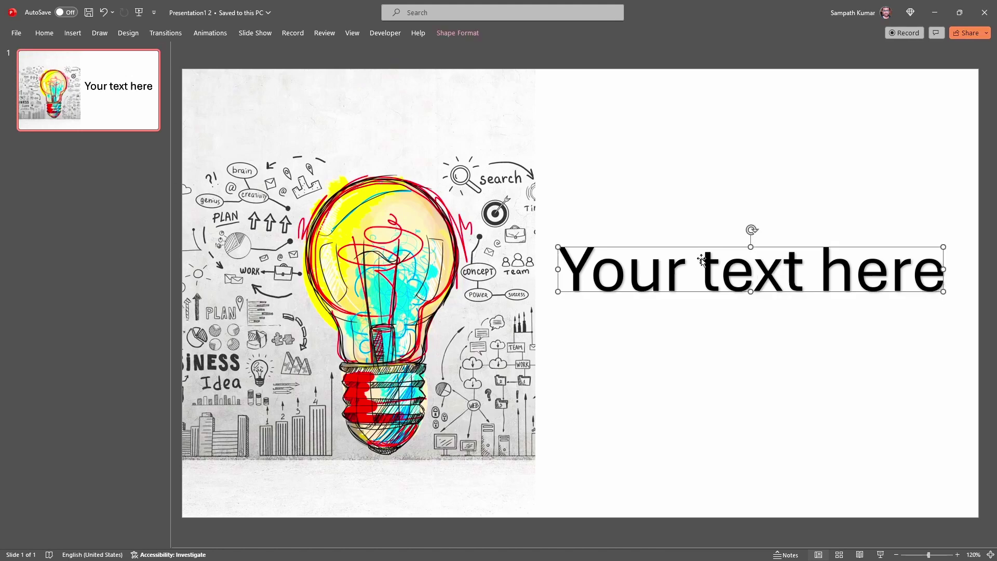
key("Delete")
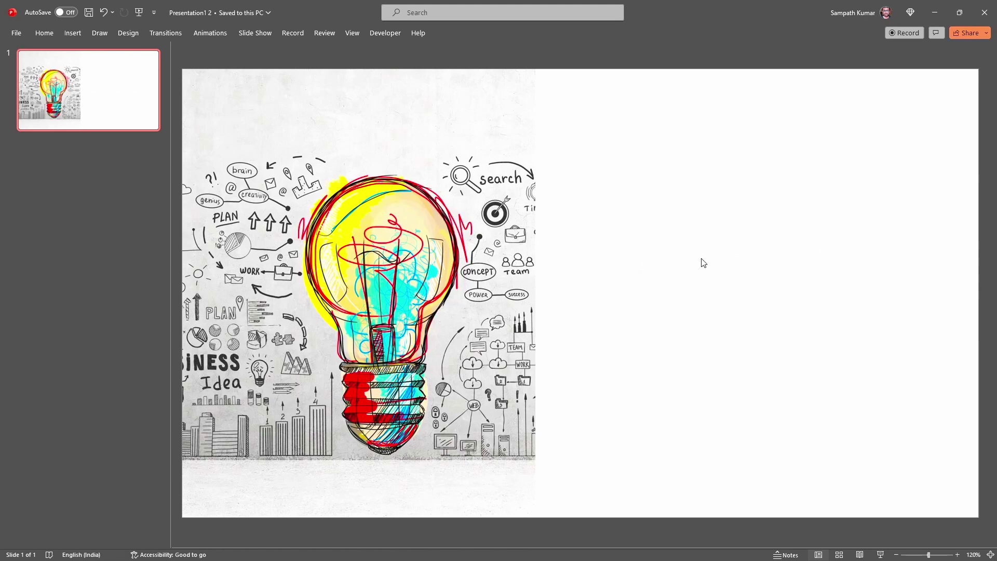
key("ctrl+z")
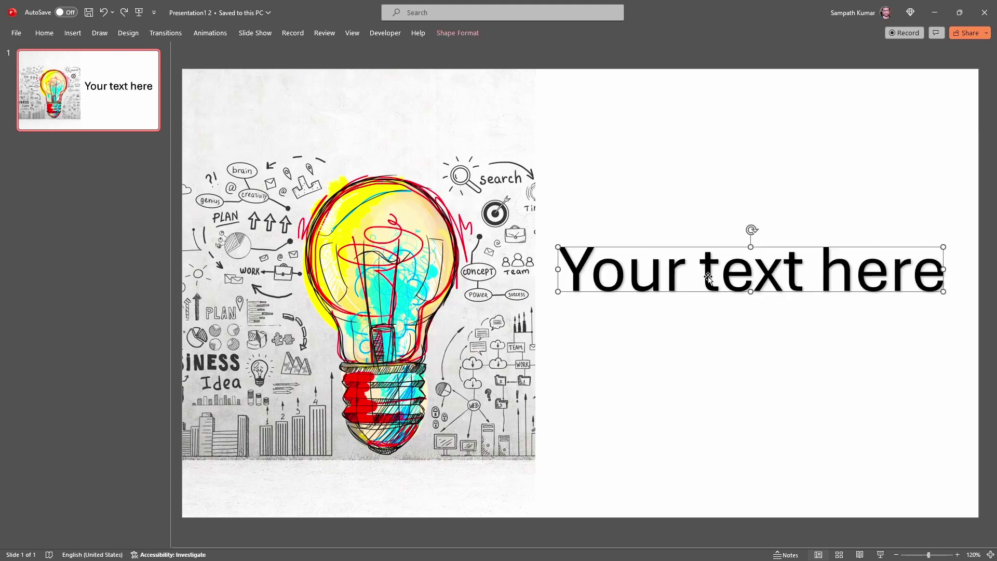
Step: Switch the merged 'Your text here' shape from solid black to Gradient fill in Format Shape
right_click(619, 248)
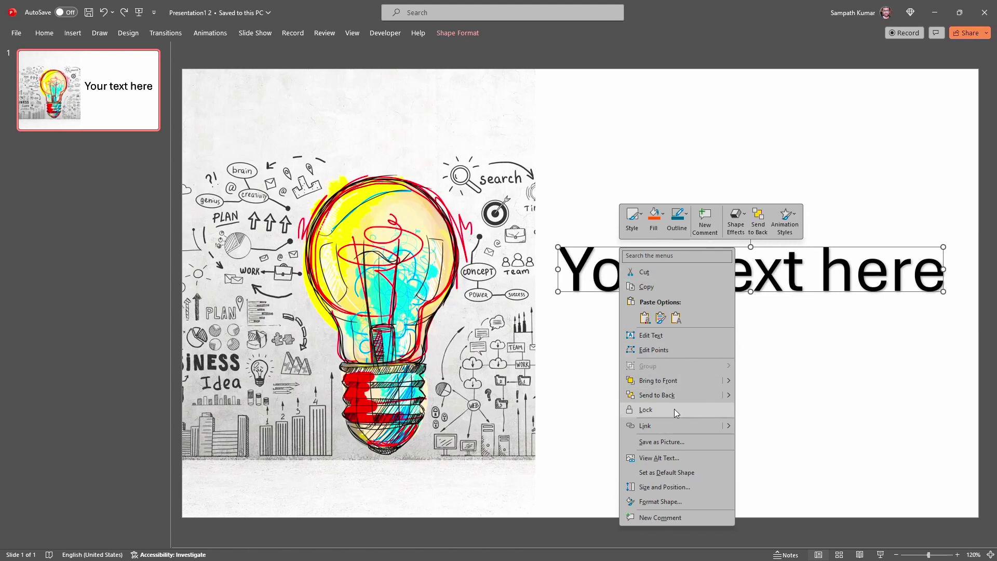
left_click(693, 502)
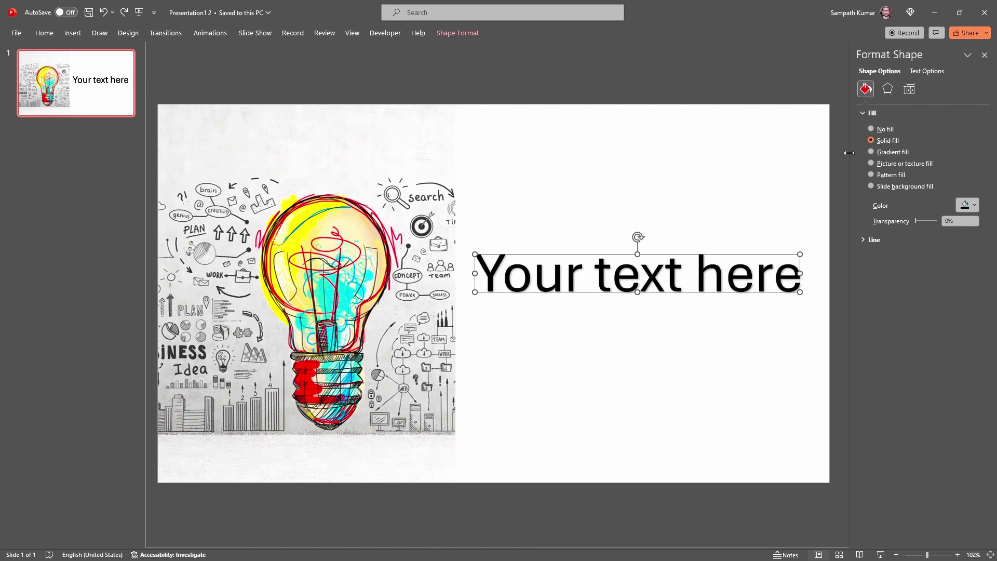
left_click(883, 153)
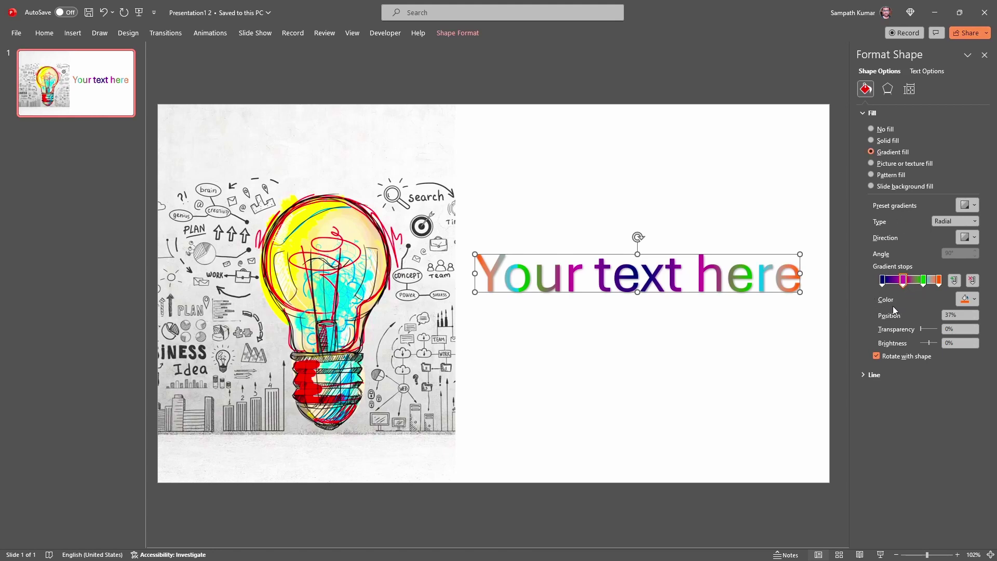
Step: Colour the first gradient stop green and the second stop orange
left_click(882, 281)
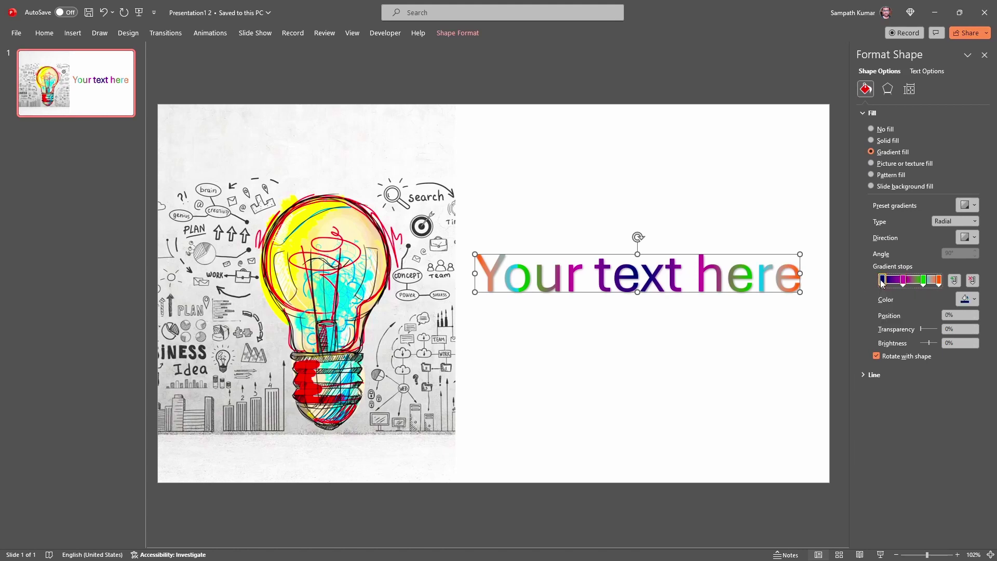
left_click(975, 301)
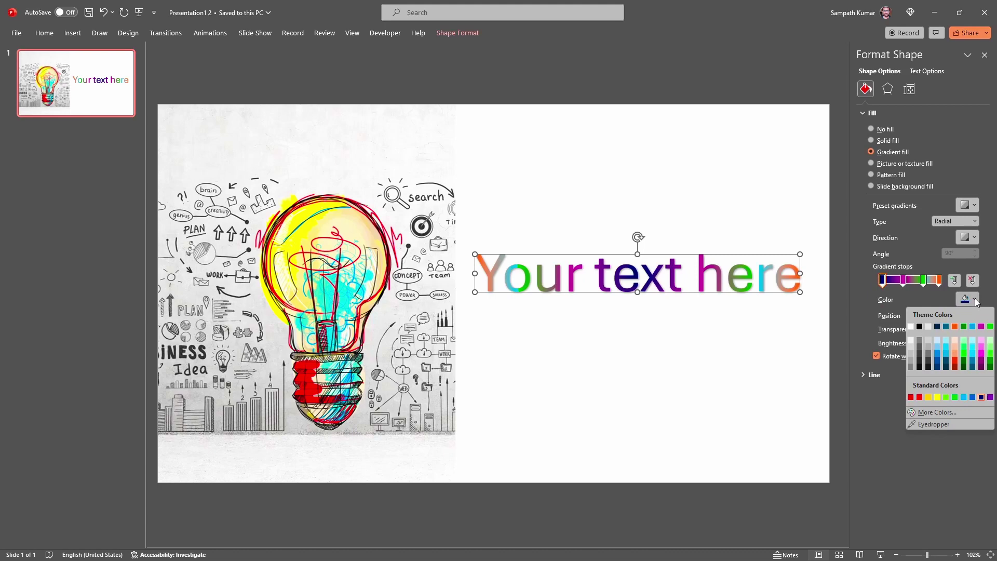
left_click(990, 327)
left_click(904, 284)
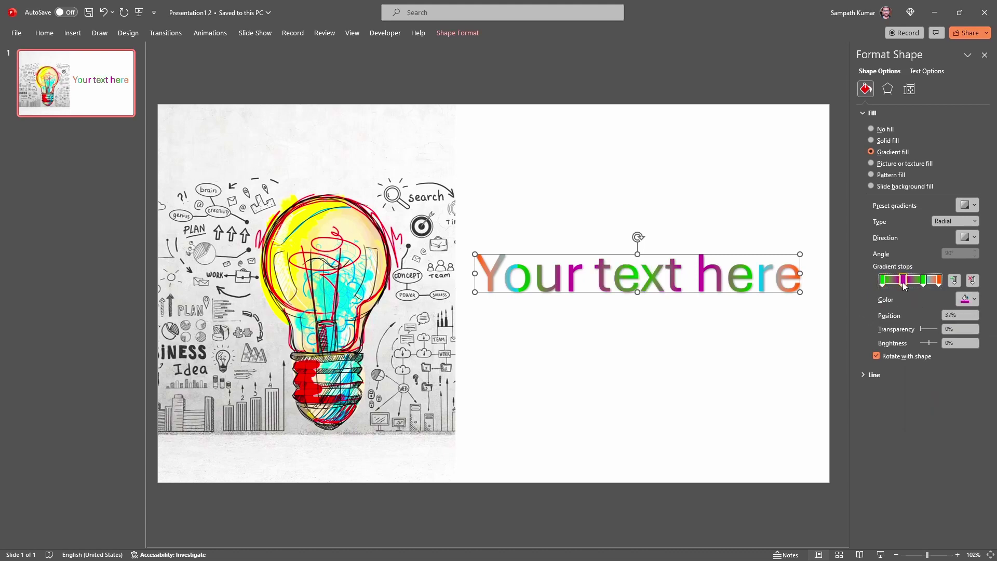
left_click(976, 300)
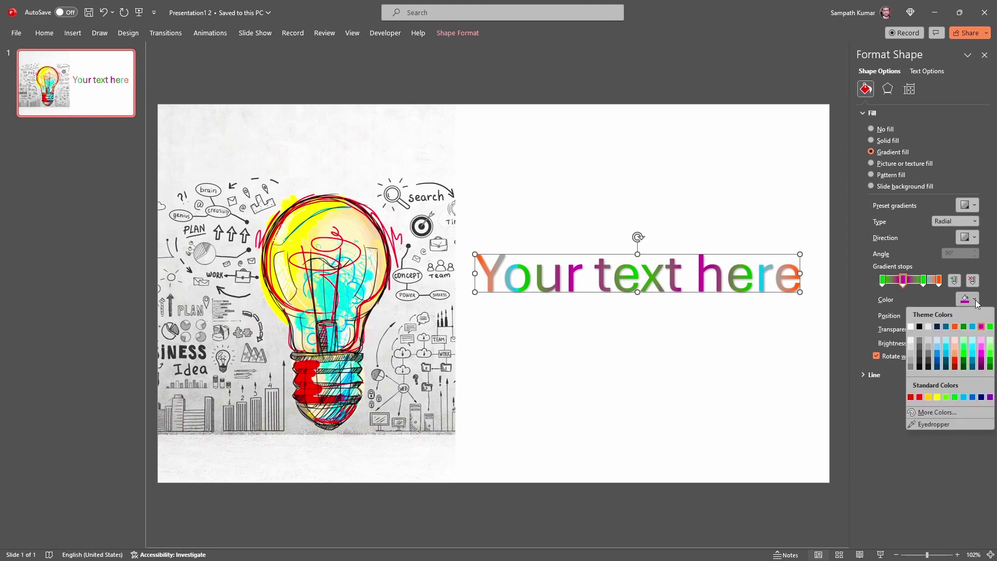
left_click(955, 327)
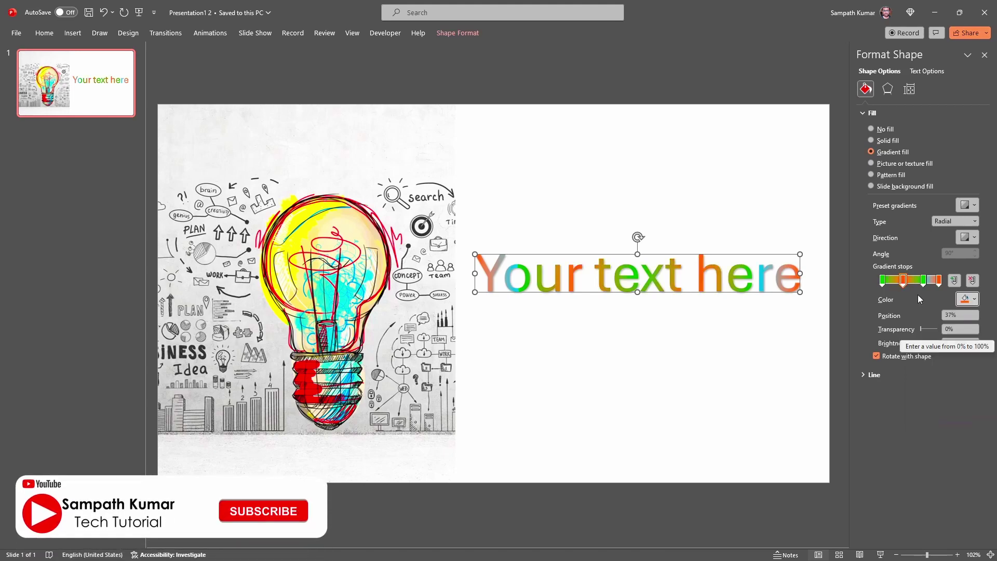
Step: Colour the 73% gradient stop dark blue and the 100% stop light blue
left_click(924, 281)
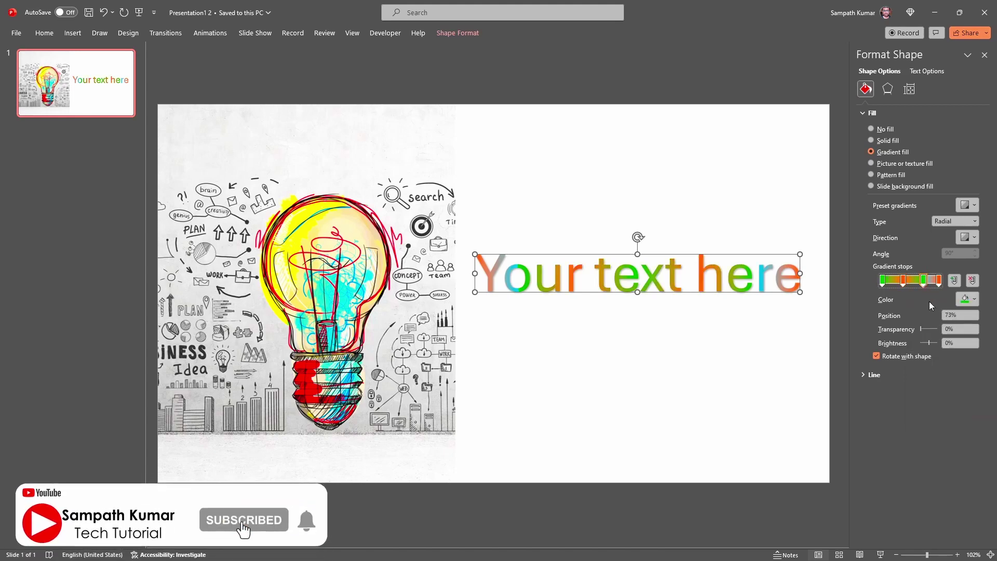
left_click(974, 300)
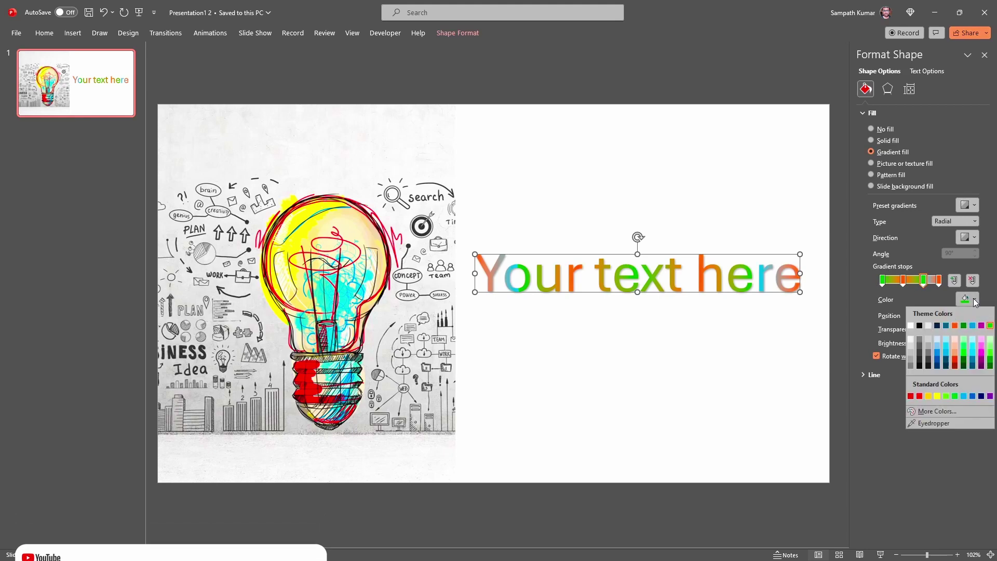
left_click(982, 398)
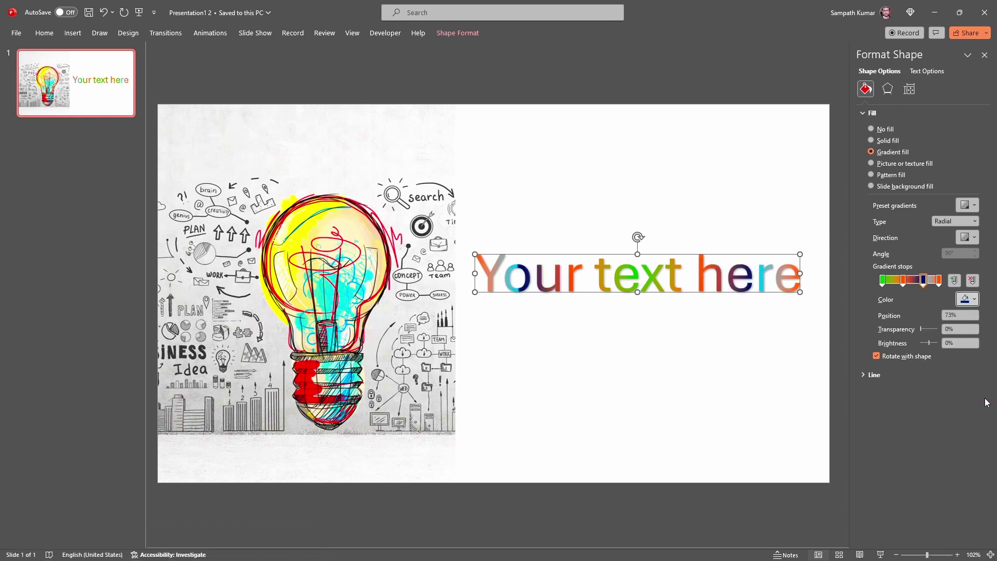
left_click(938, 281)
left_click(977, 303)
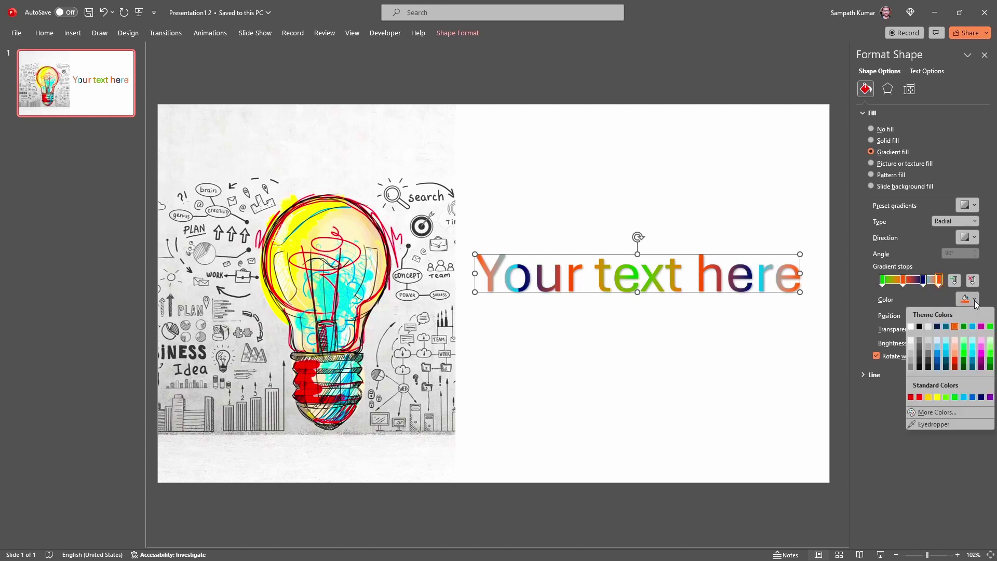
left_click(964, 398)
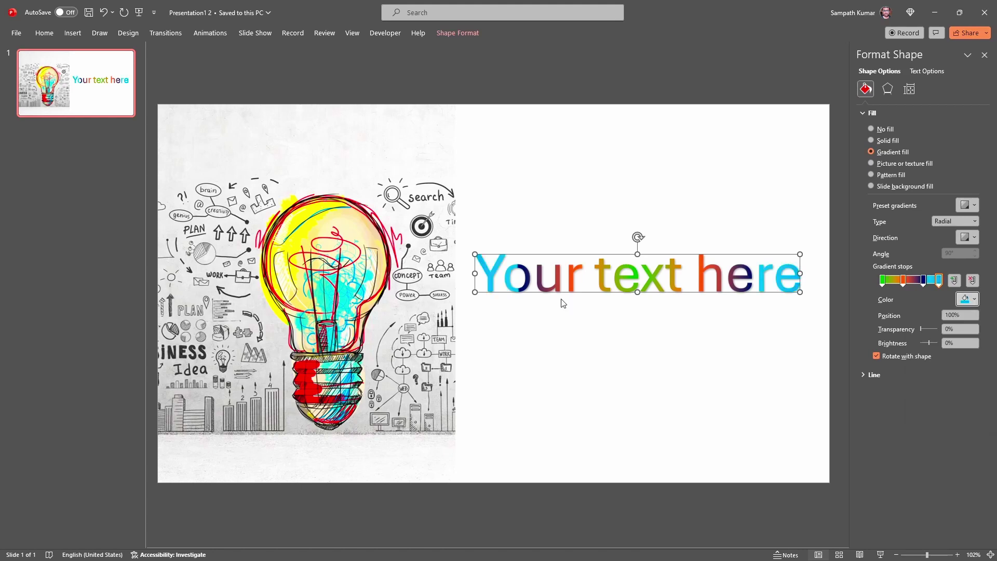
Step: Change the radial gradient direction so light blue sits left and green right
left_click(975, 239)
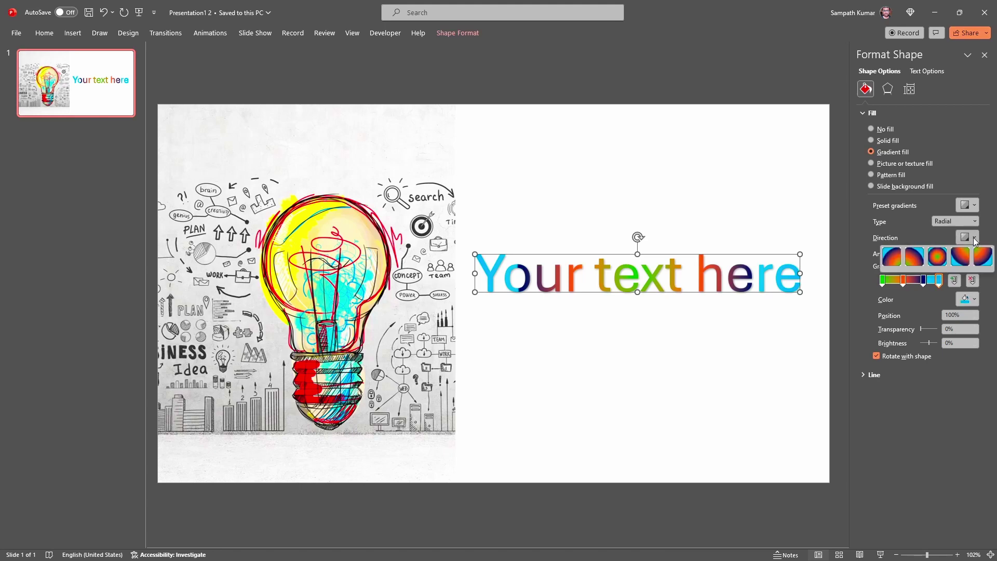
left_click(983, 257)
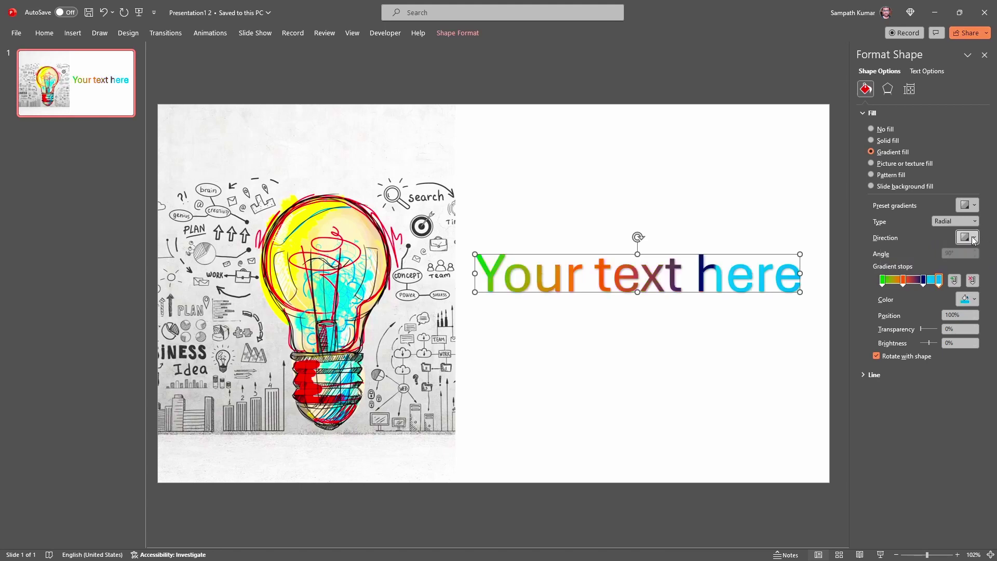
left_click(973, 238)
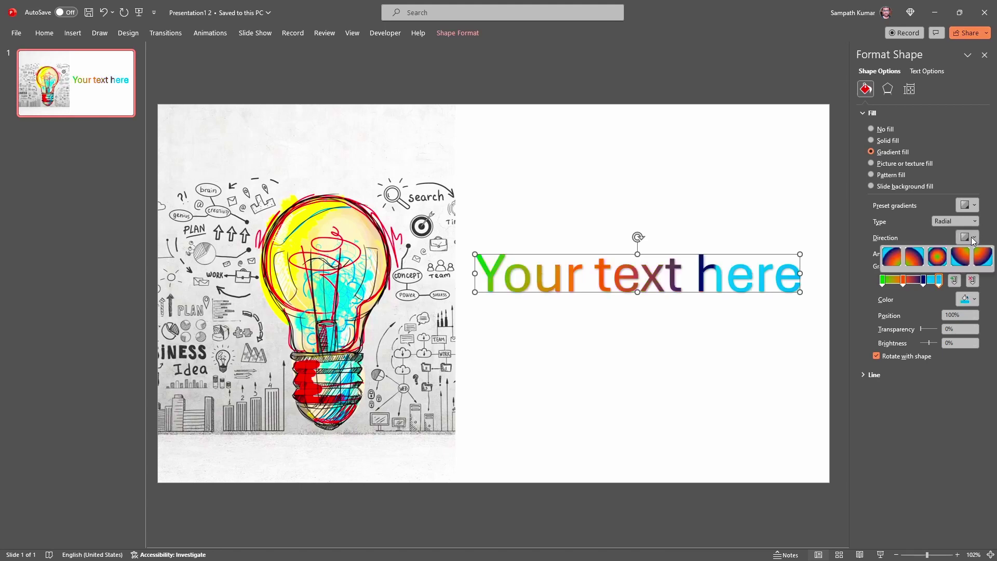
left_click(885, 262)
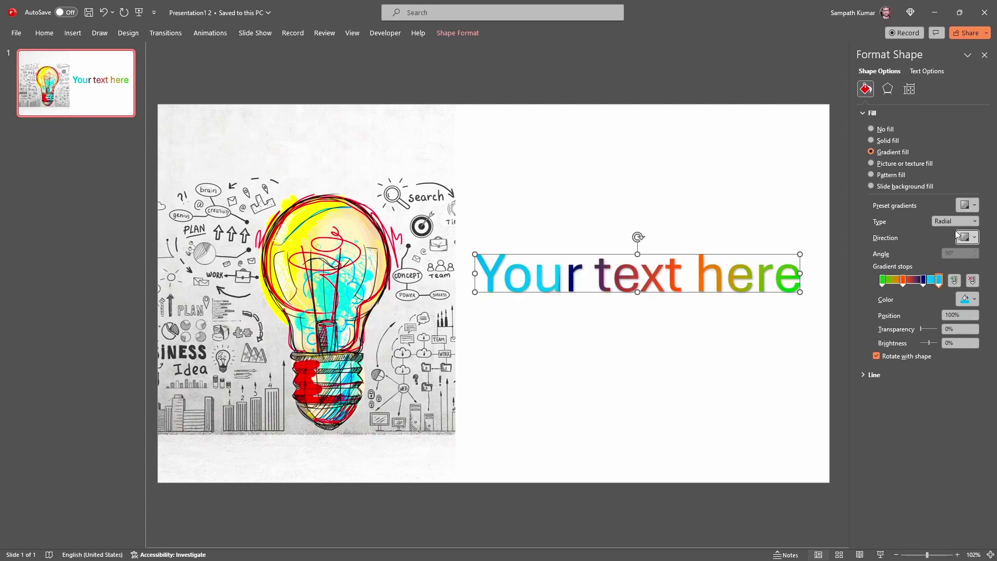
Step: Preview preset gradients and a Linear type, then set the gradient Type back to Radial
left_click(975, 205)
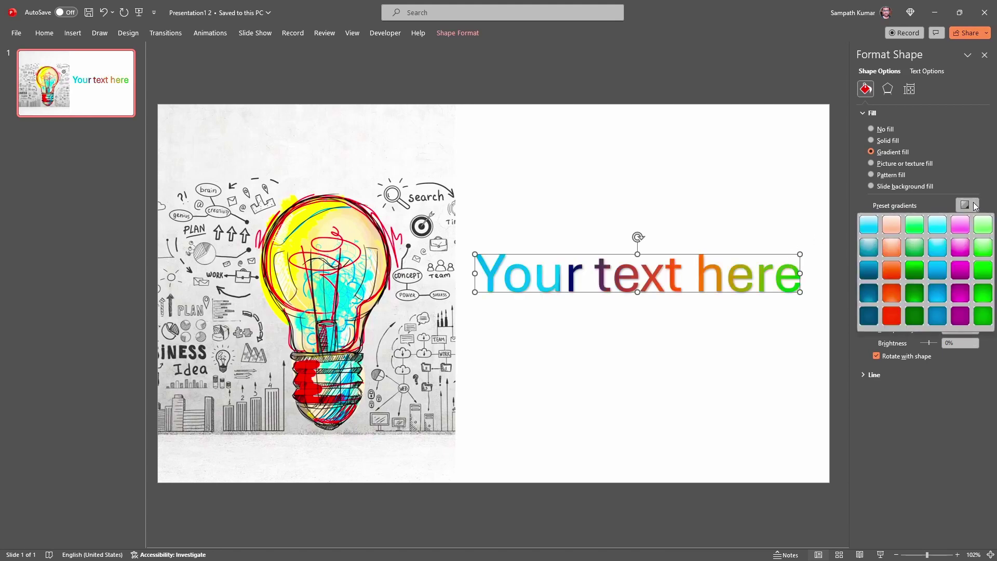
left_click(975, 205)
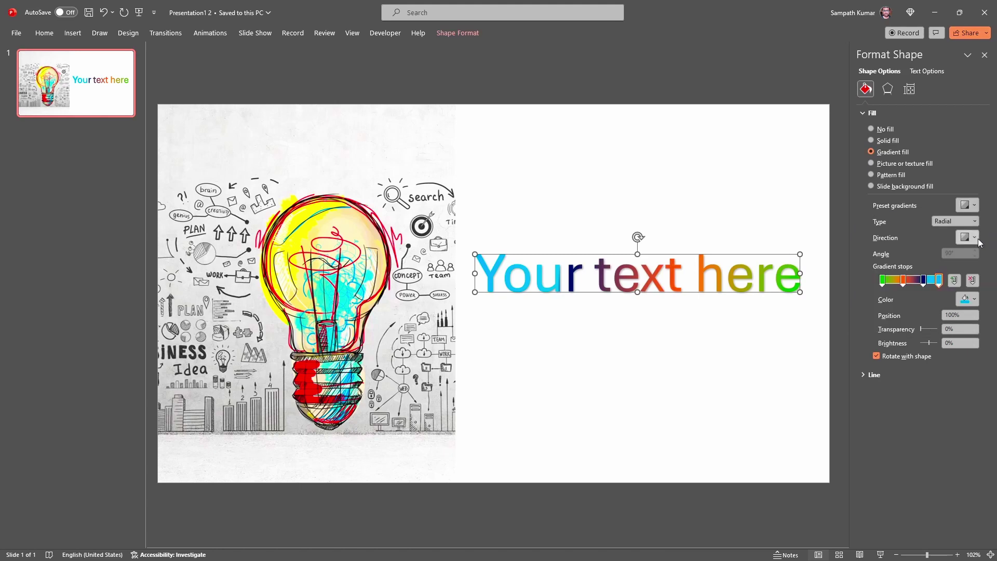
left_click(975, 222)
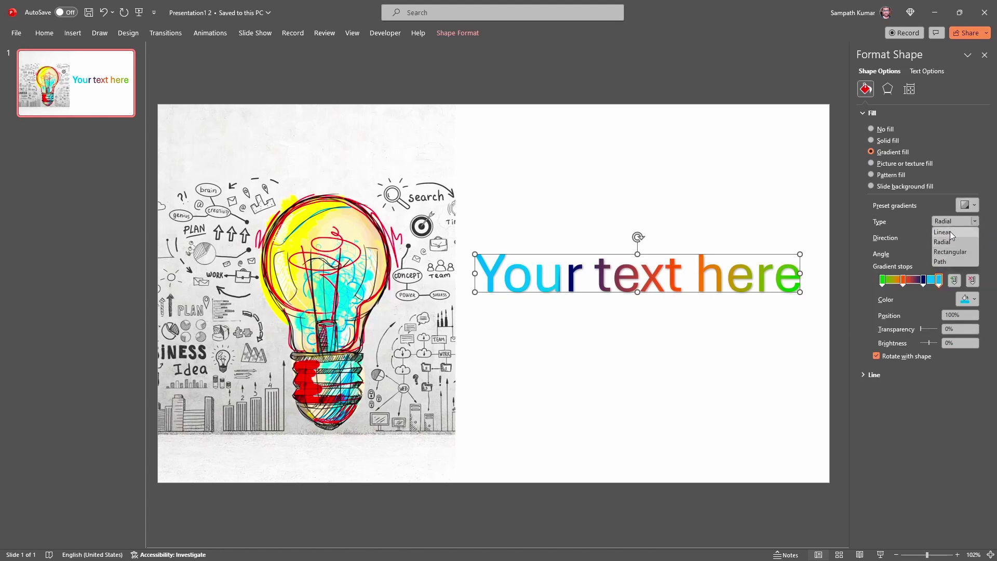
left_click(950, 231)
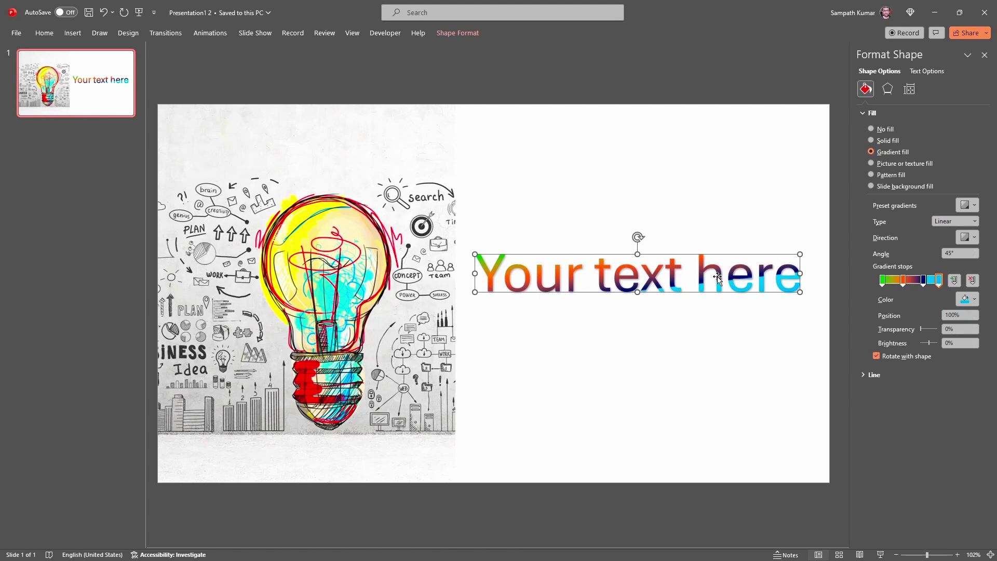
left_click(970, 237)
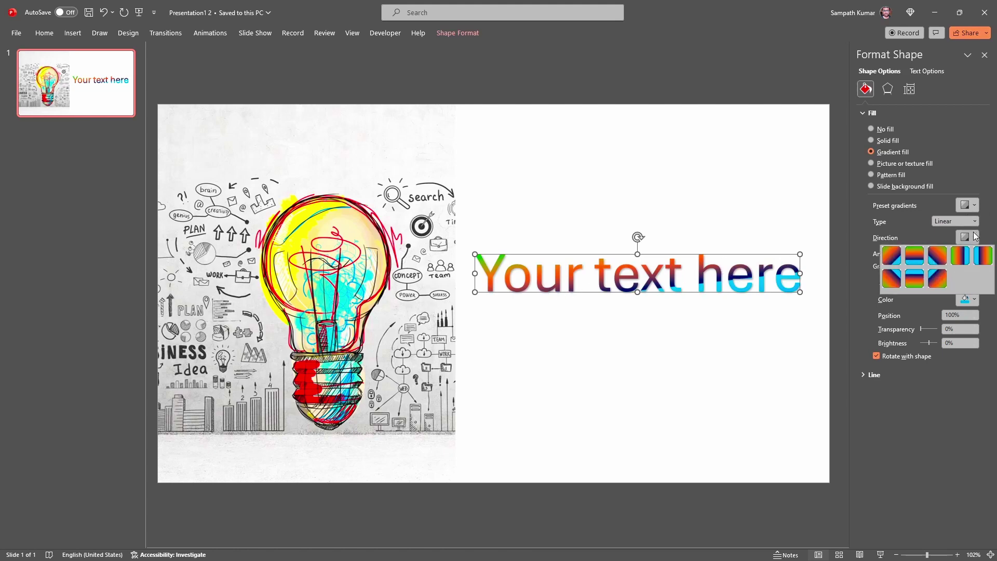
left_click(975, 221)
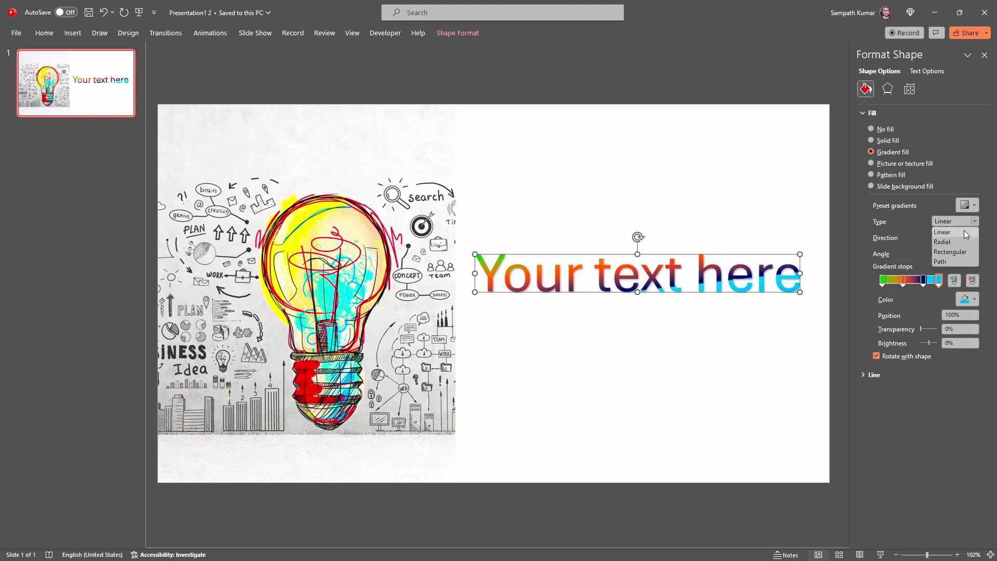
left_click(975, 222)
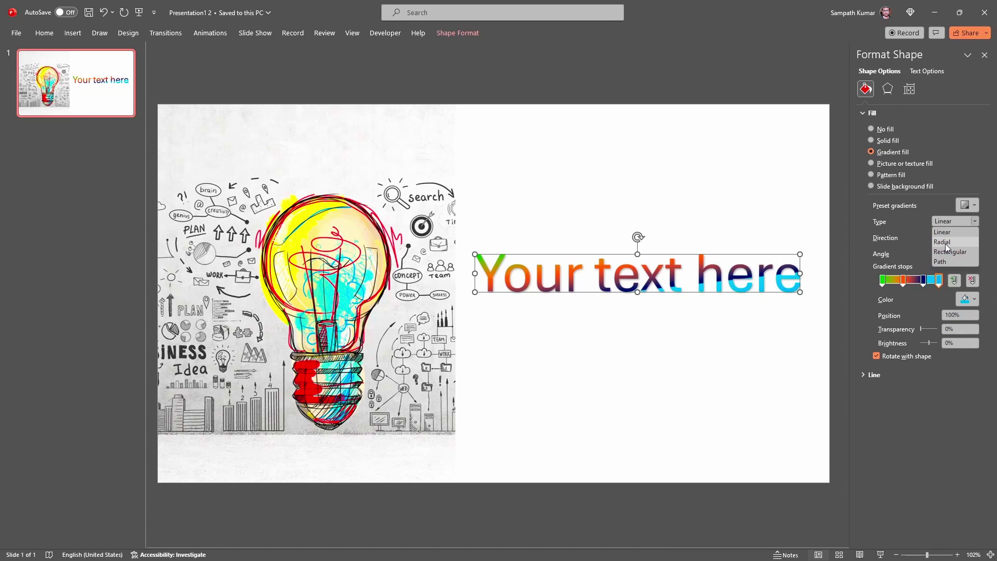
left_click(943, 242)
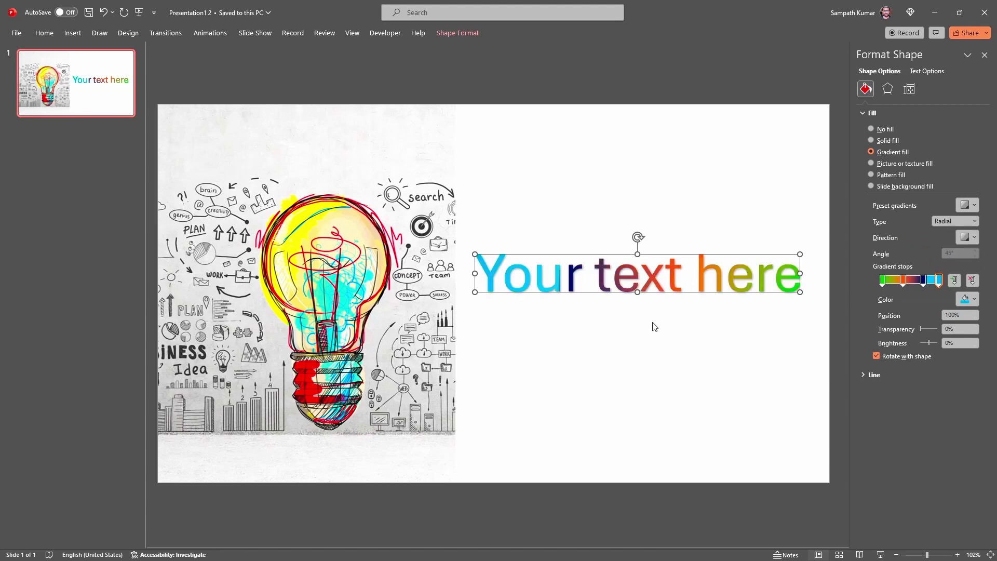